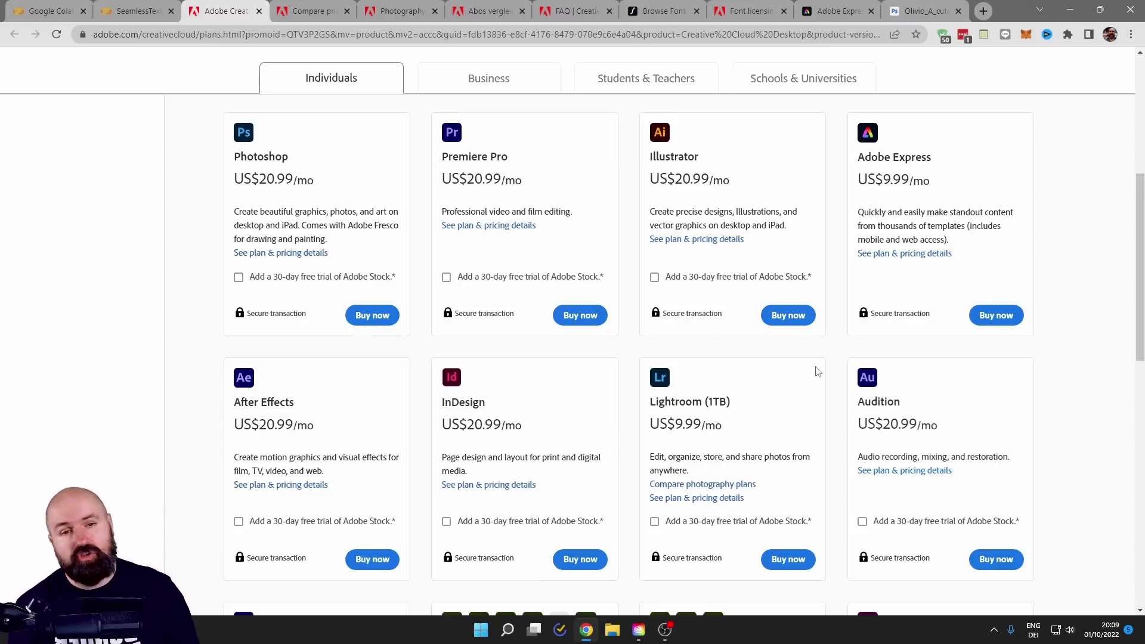
# - Find the Photography (1TB) plan among the individual Creative Cloud plans and highlight its title
pyautogui.scroll(6, 778, 367)
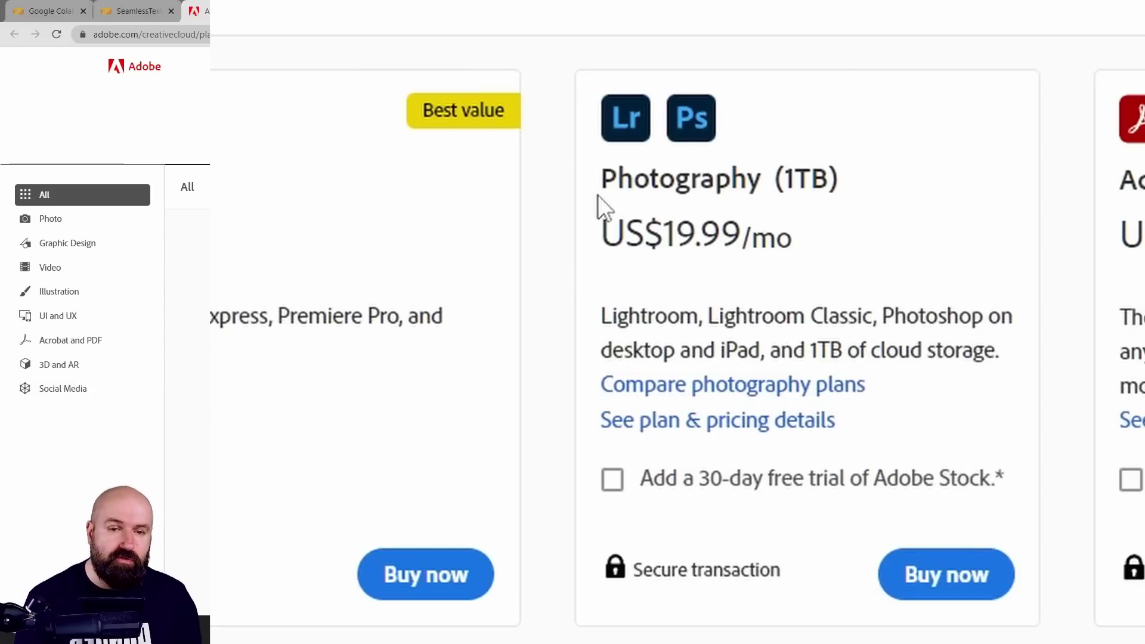
pyautogui.moveTo(600, 191); pyautogui.dragTo(851, 190)
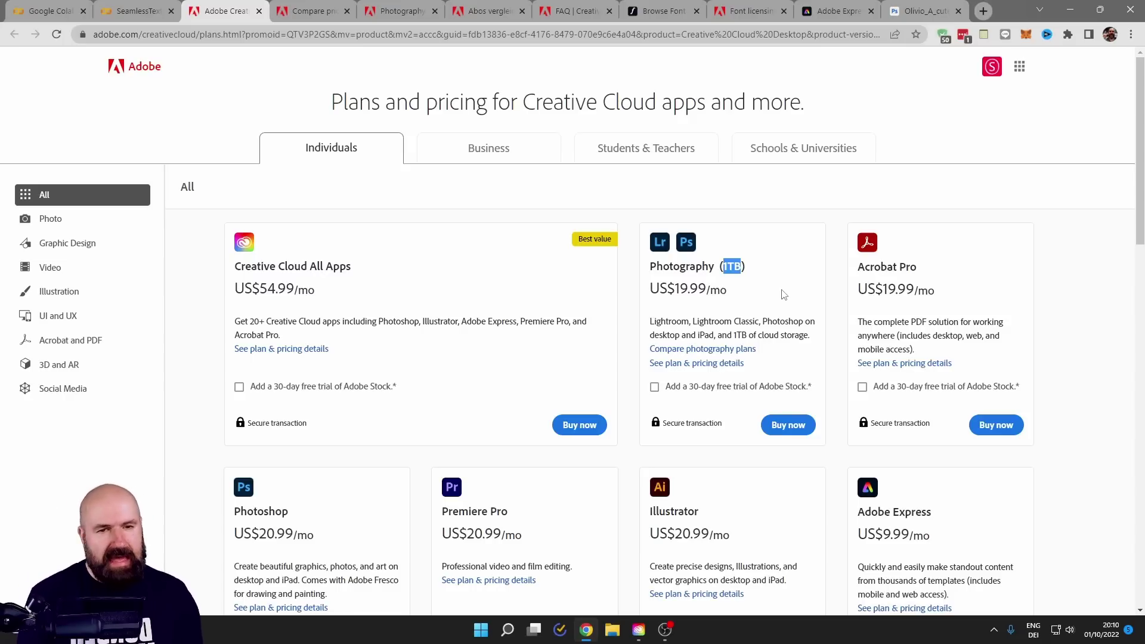
# - On the photography plan comparison page, compare Photography (1TB) with Lightroom (1TB), highlighting the Lightroom and Lightroom Classic rows
pyautogui.click(322, 10)
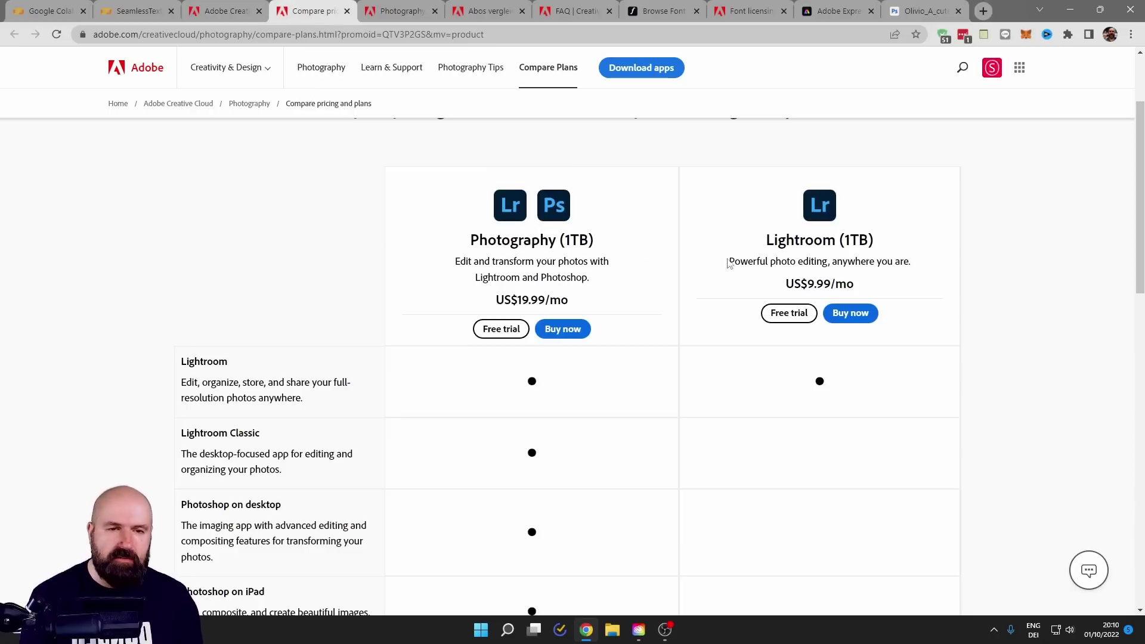
pyautogui.scroll(-1, 741, 290)
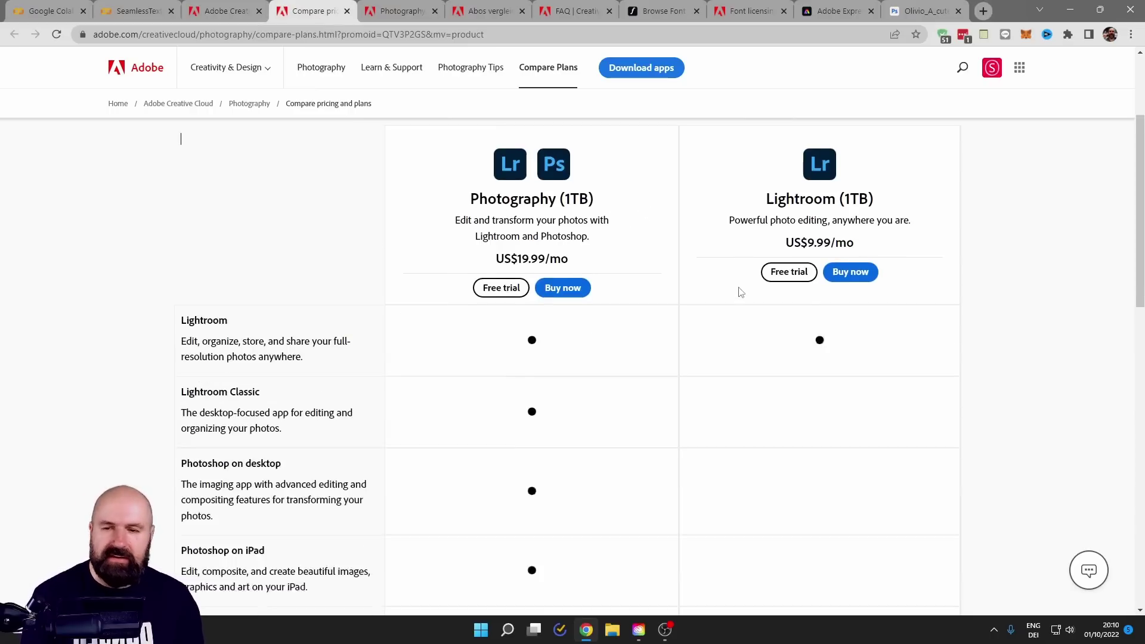
pyautogui.doubleClick(209, 296)
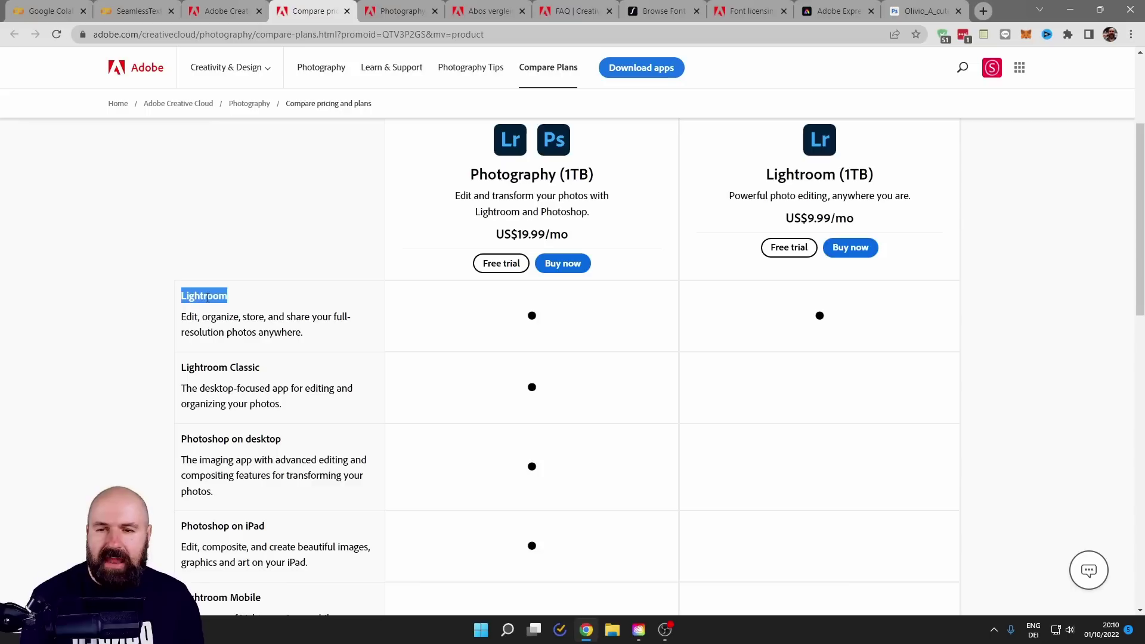
pyautogui.moveTo(260, 368); pyautogui.dragTo(182, 371)
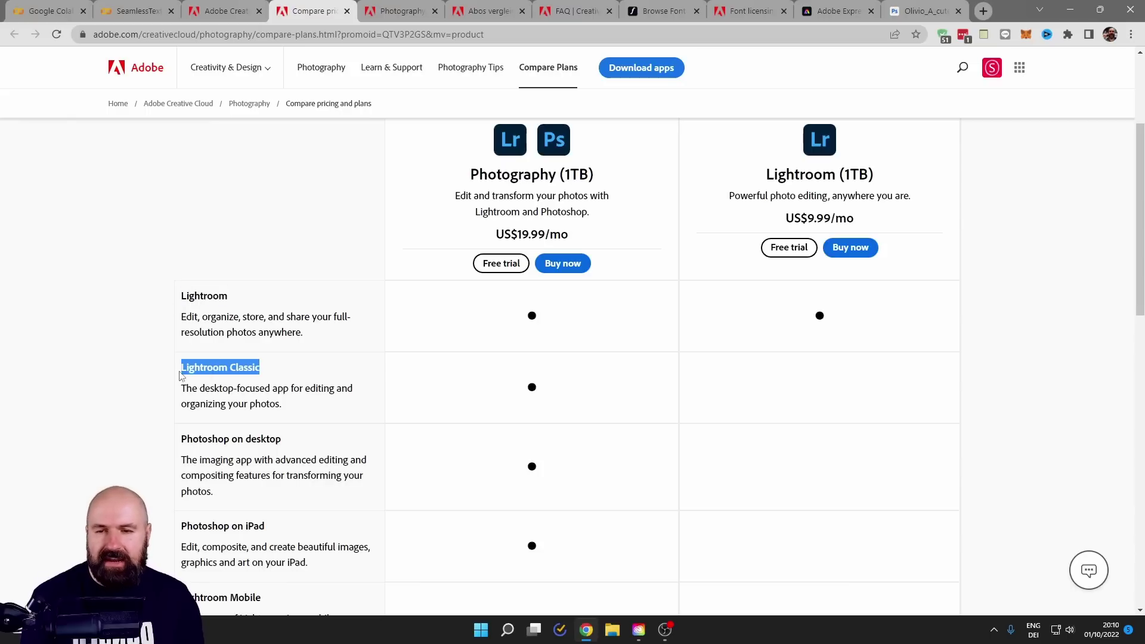
pyautogui.doubleClick(254, 368)
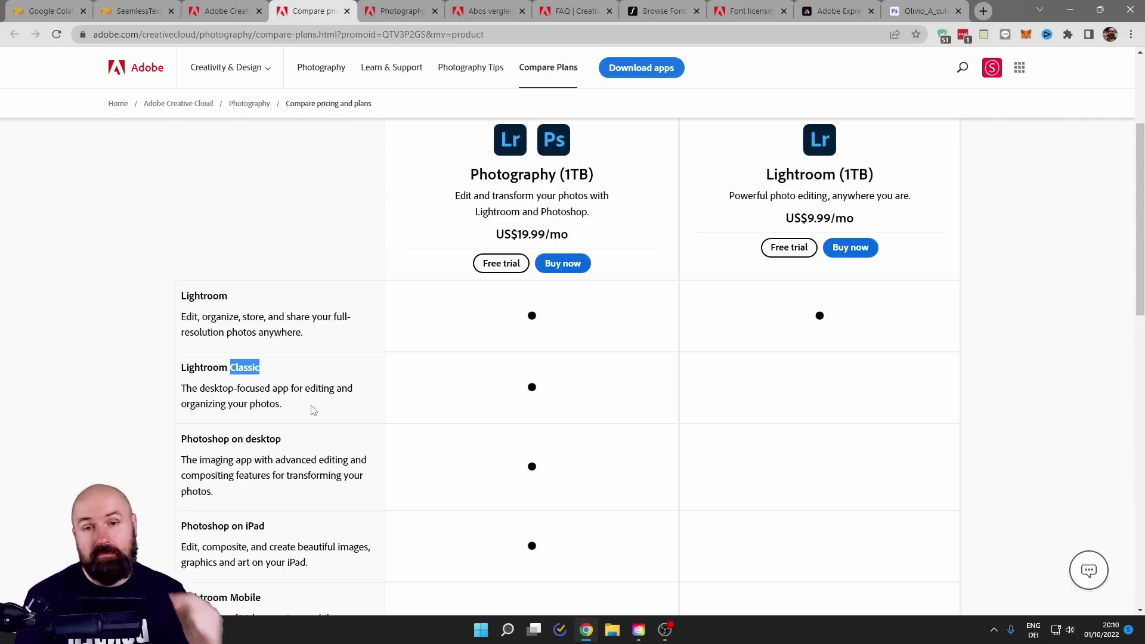
pyautogui.click(316, 333)
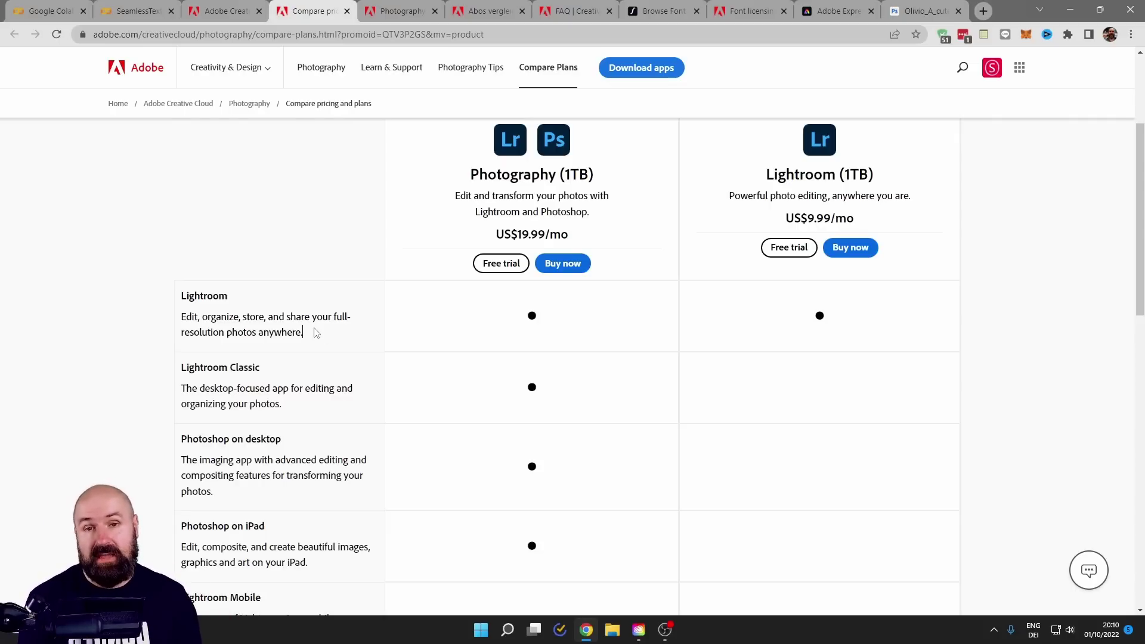
pyautogui.doubleClick(516, 173)
pyautogui.click(337, 246)
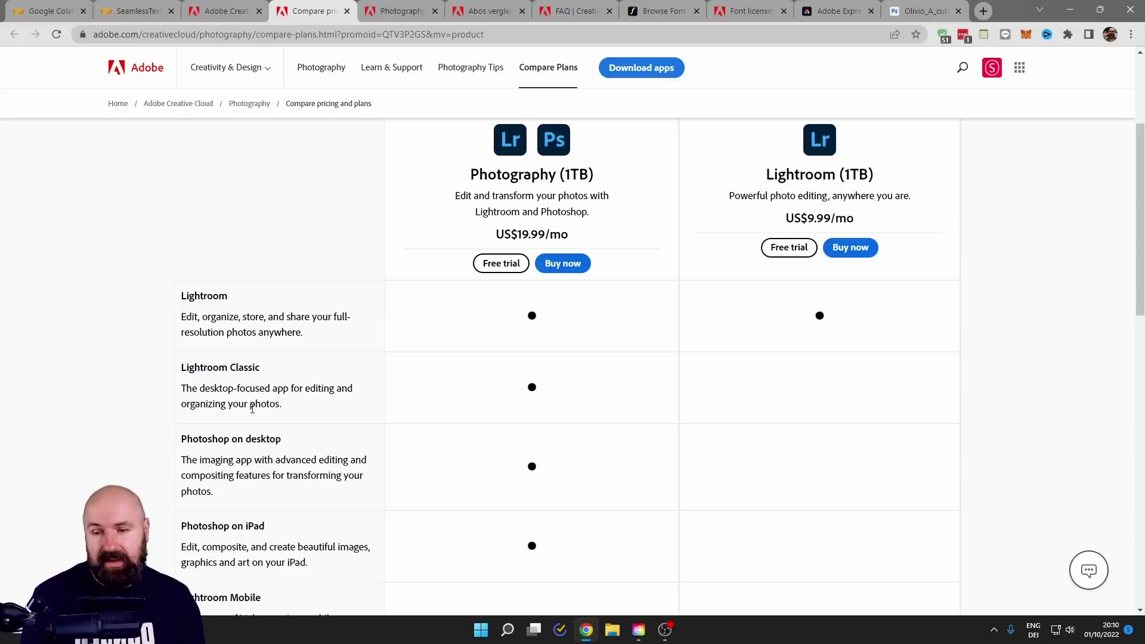
# - Review the remaining comparison rows, from Photoshop on desktop and iPad through Lightroom Mobile and Adobe Portfolio to cloud photo storage
pyautogui.scroll(-1, 349, 388)
pyautogui.scroll(-2, 286, 386)
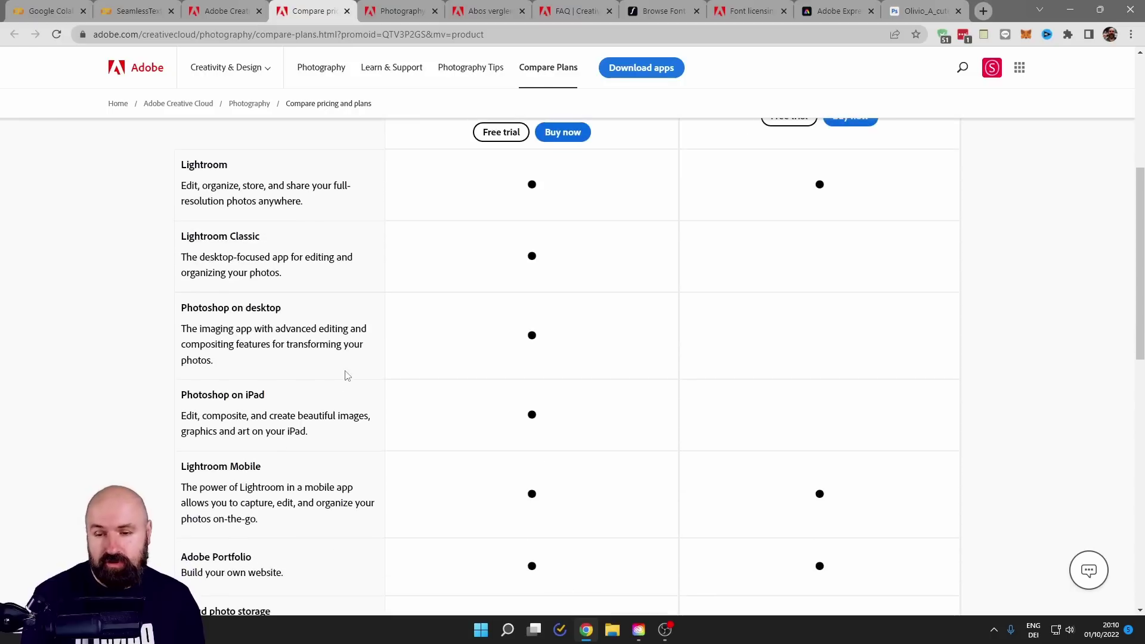
pyautogui.scroll(-2, 345, 376)
pyautogui.scroll(-1, 238, 340)
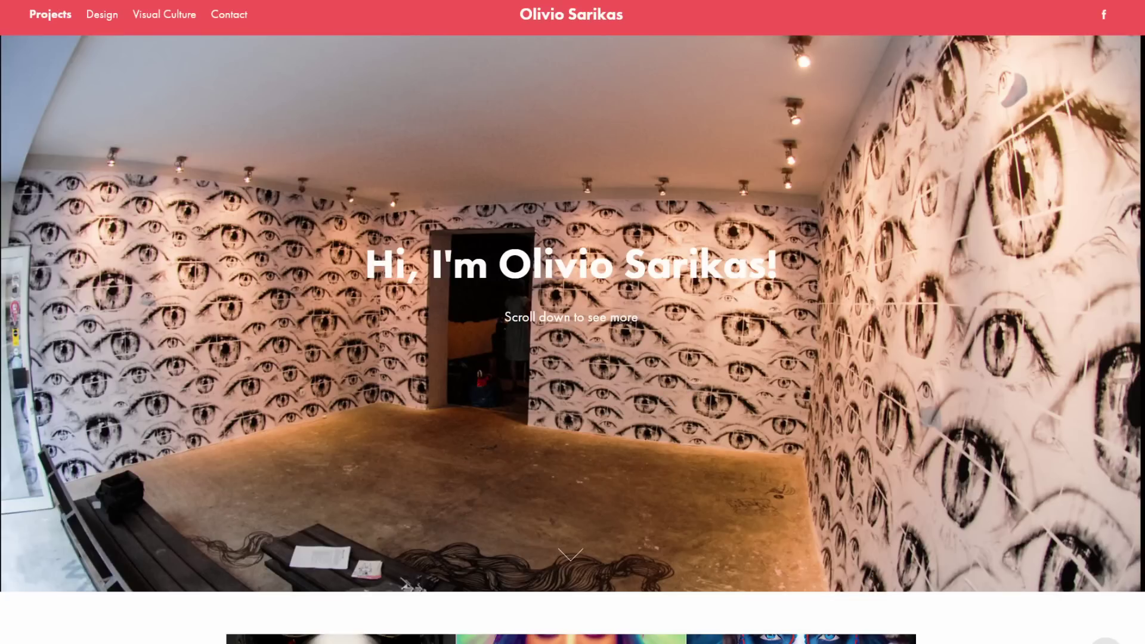
pyautogui.scroll(-10, 573, 322)
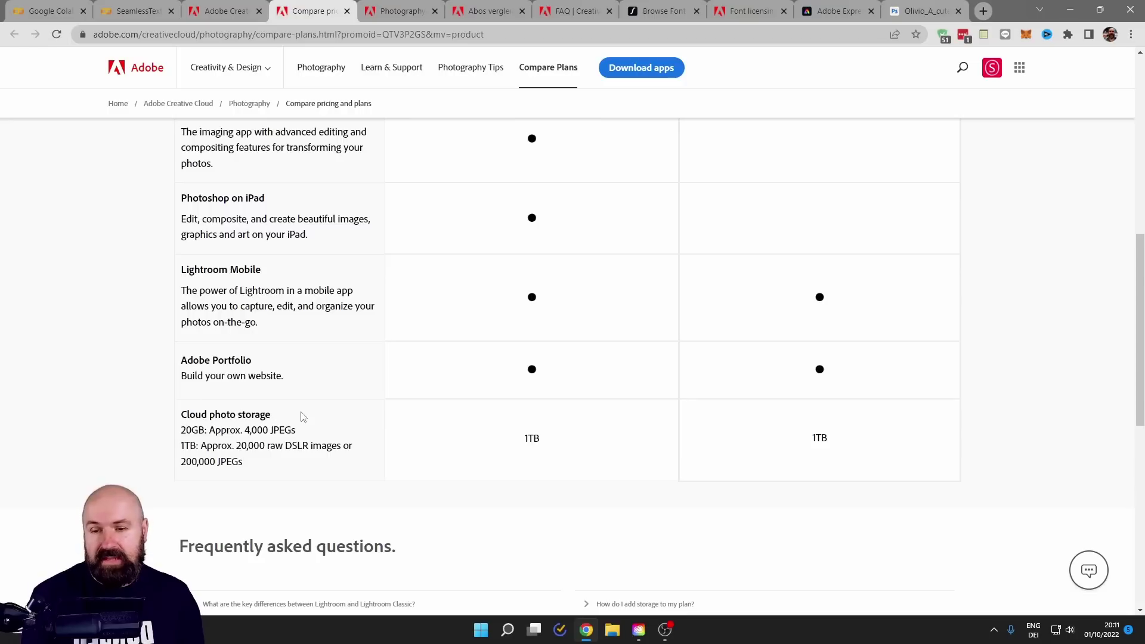
pyautogui.scroll(5, 1018, 279)
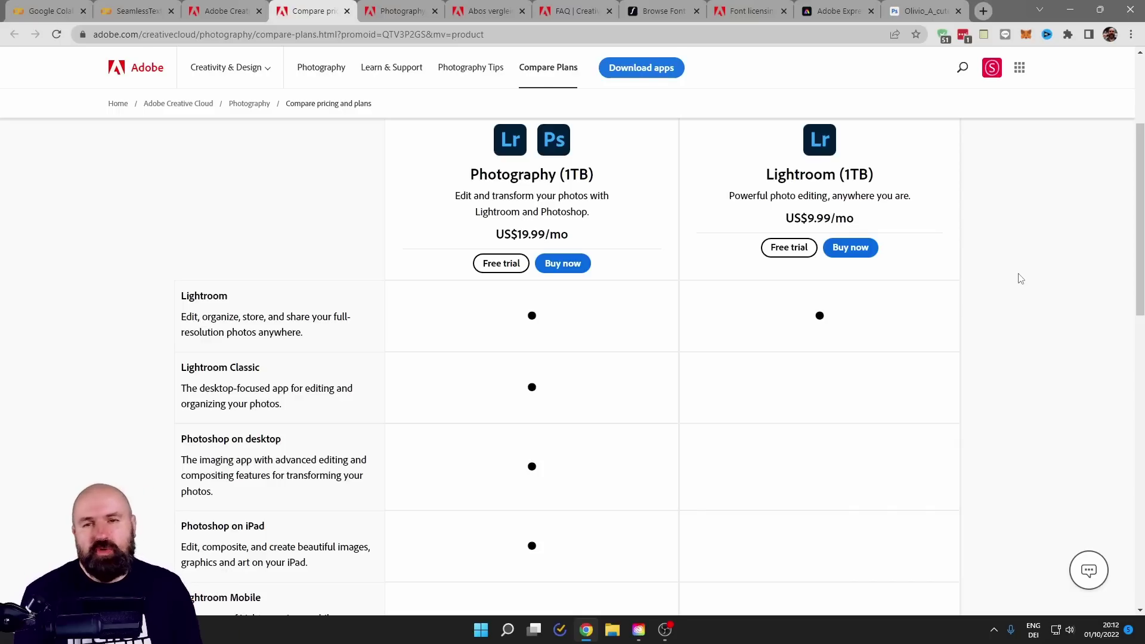
# - Open the Photography plan's details page and highlight the Adobe Fonts and Creative Cloud Libraries extras
pyautogui.click(399, 11)
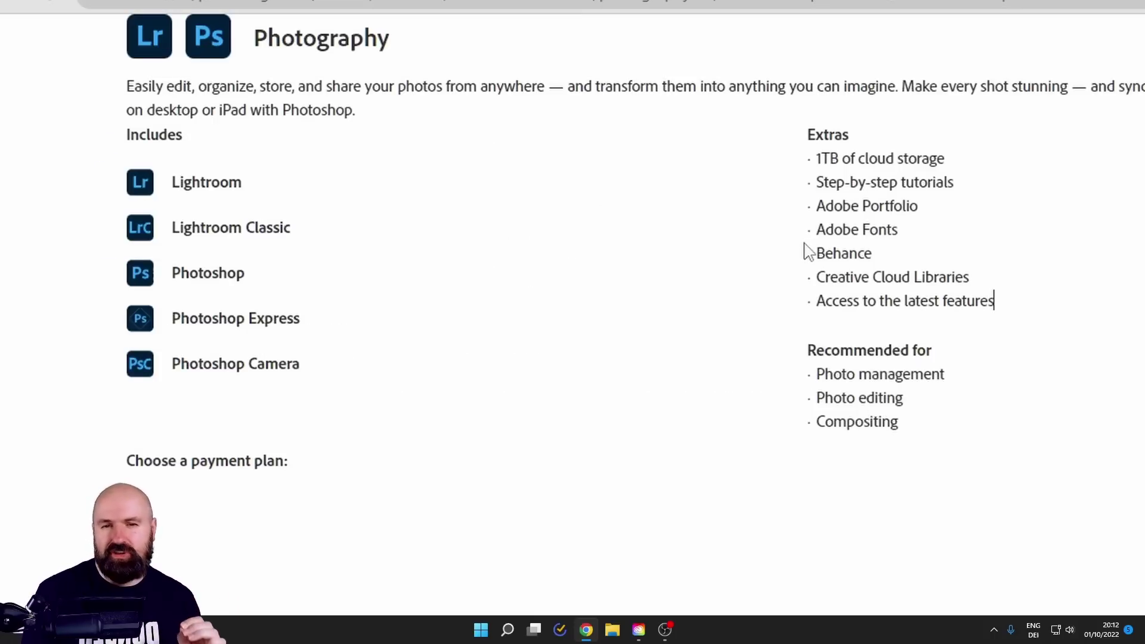
pyautogui.moveTo(932, 231); pyautogui.dragTo(819, 224)
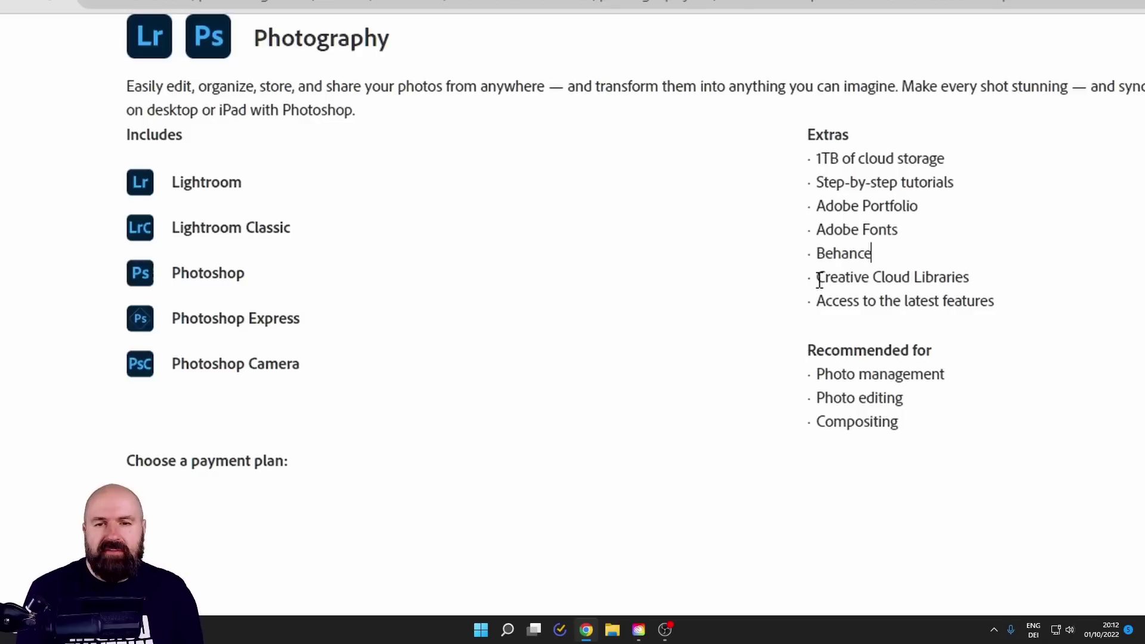
pyautogui.moveTo(818, 276); pyautogui.dragTo(955, 275)
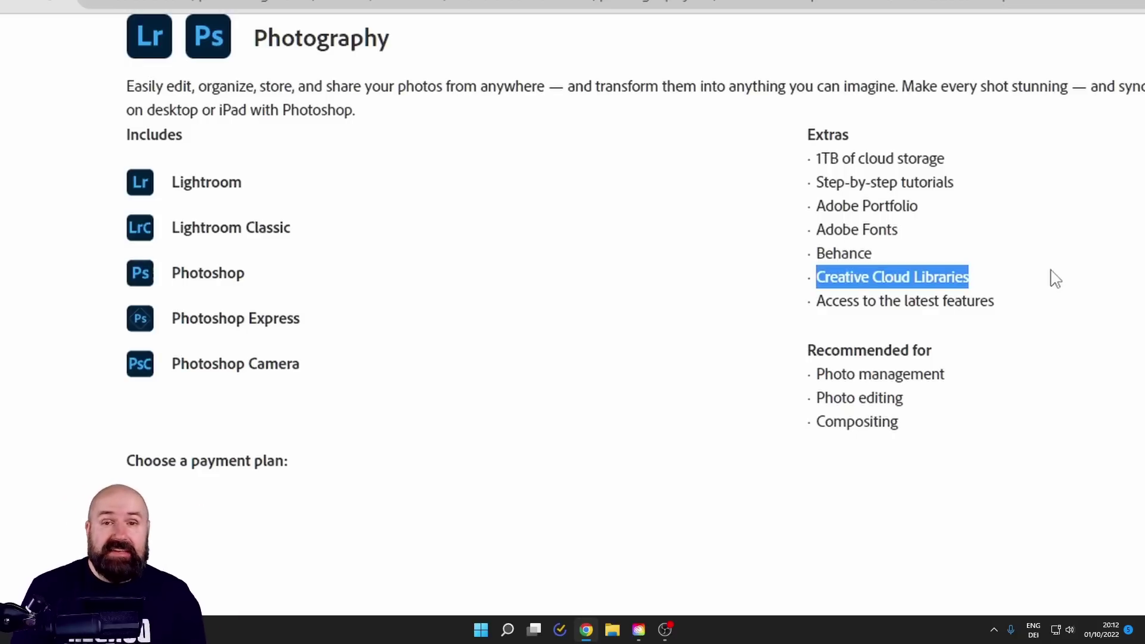
# - In Creative Cloud Desktop, review the installed desktop apps and those available in the plan, including Premiere Rush
pyautogui.click(831, 6)
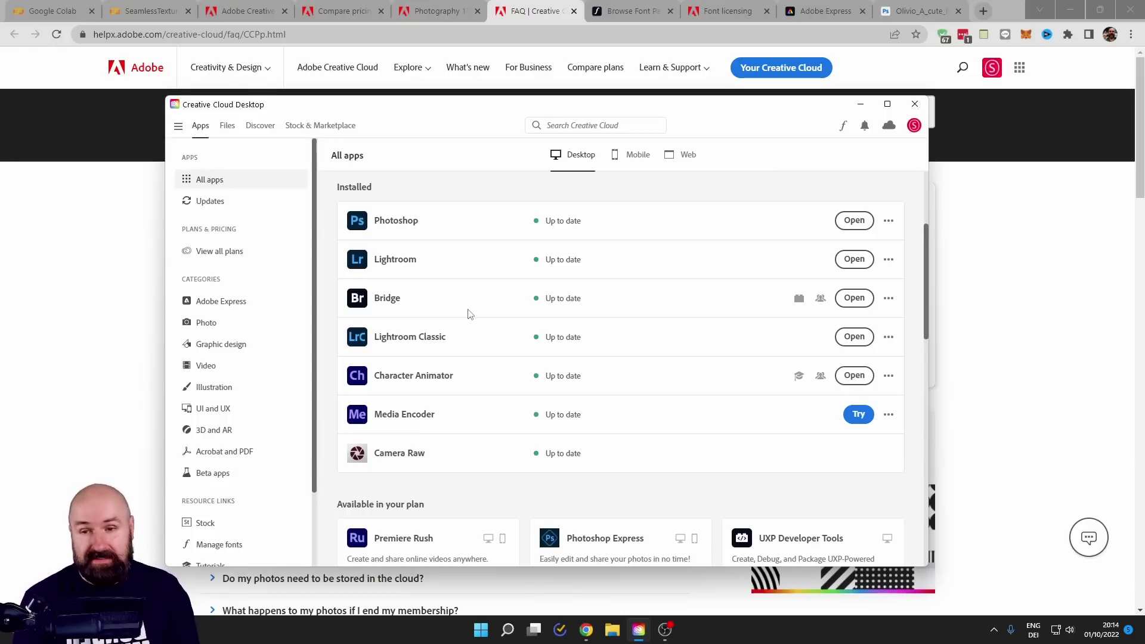
pyautogui.scroll(-3, 470, 315)
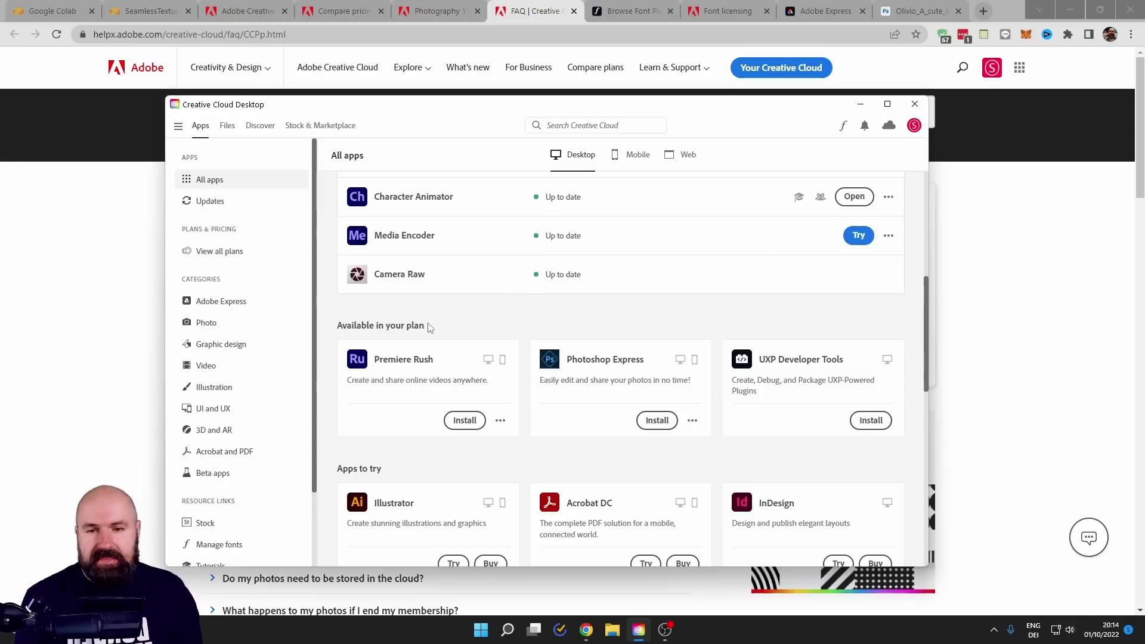
pyautogui.moveTo(431, 366)
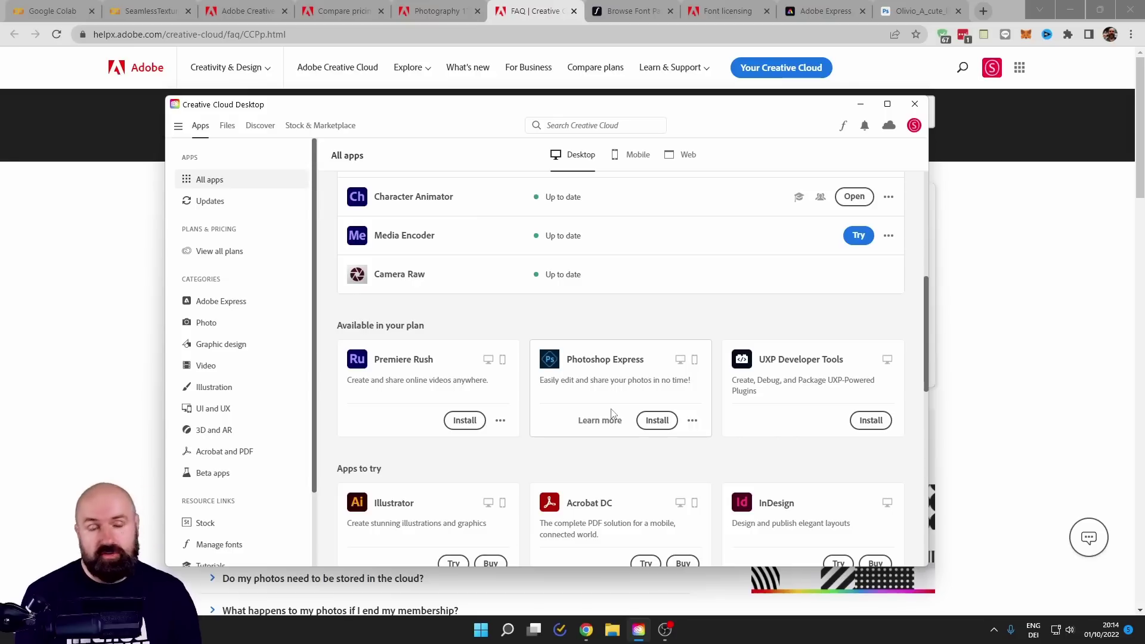
# - Show the mobile apps, view the Illustrator app's details, and return to the app list
pyautogui.click(634, 160)
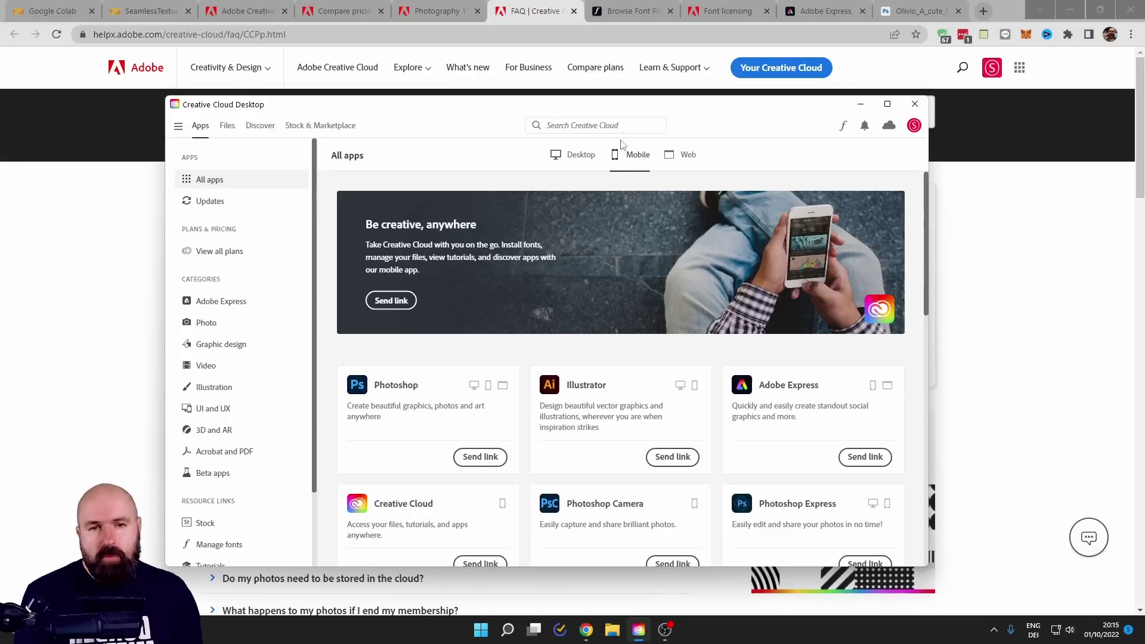
pyautogui.moveTo(929, 227); pyautogui.dragTo(929, 297)
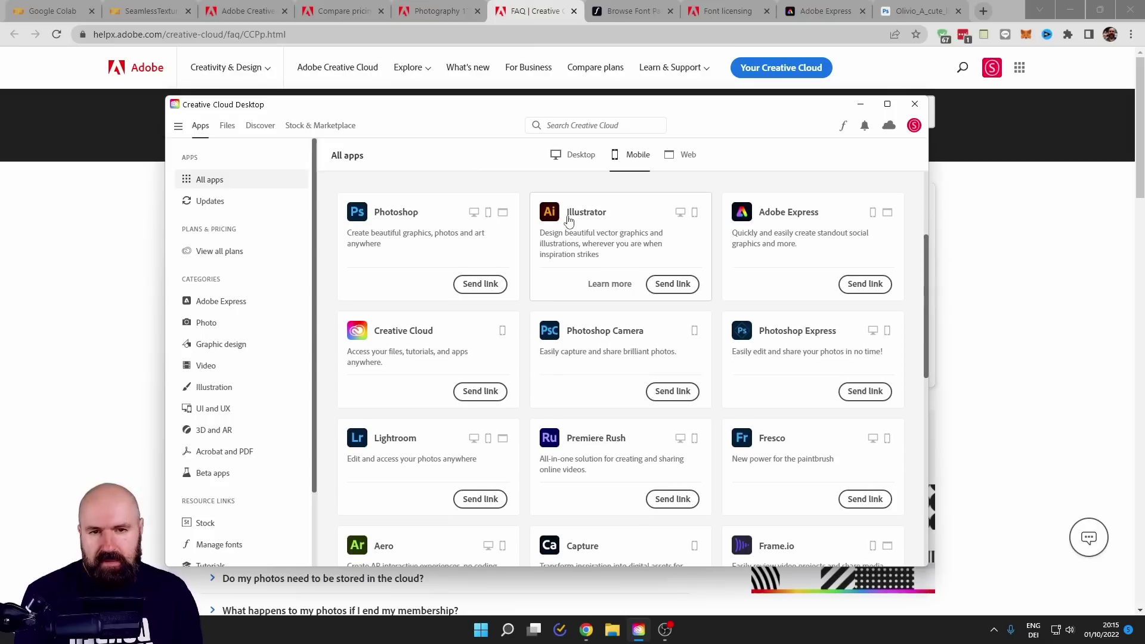
pyautogui.click(609, 284)
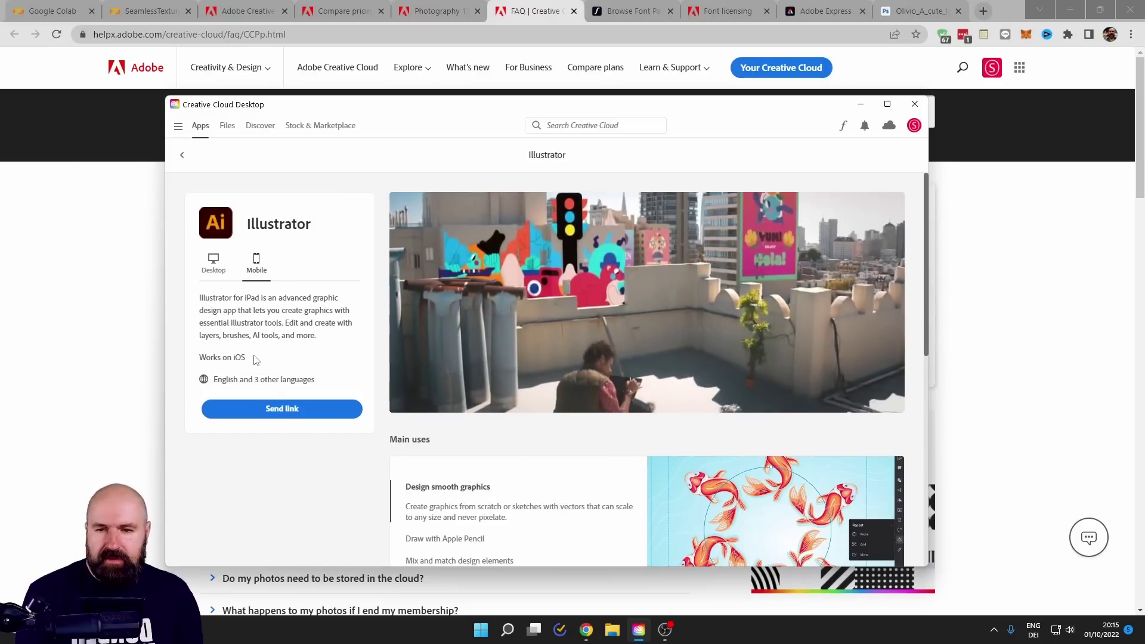
pyautogui.click(182, 155)
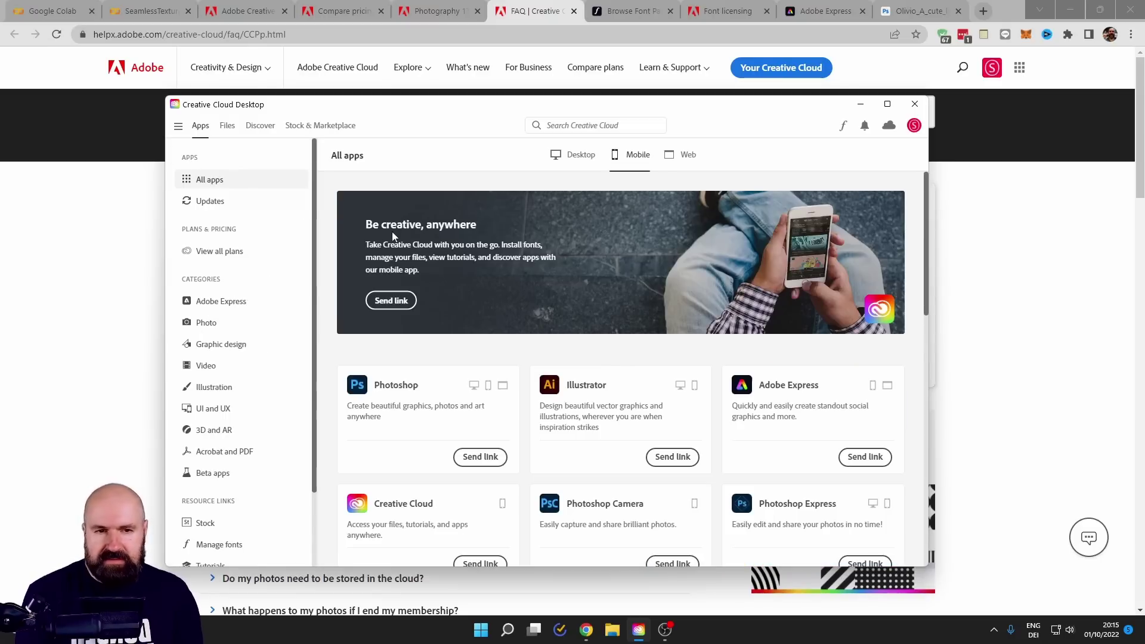
# - View the details of the Adobe Express and Capture mobile apps, returning to the app list after each
pyautogui.click(804, 416)
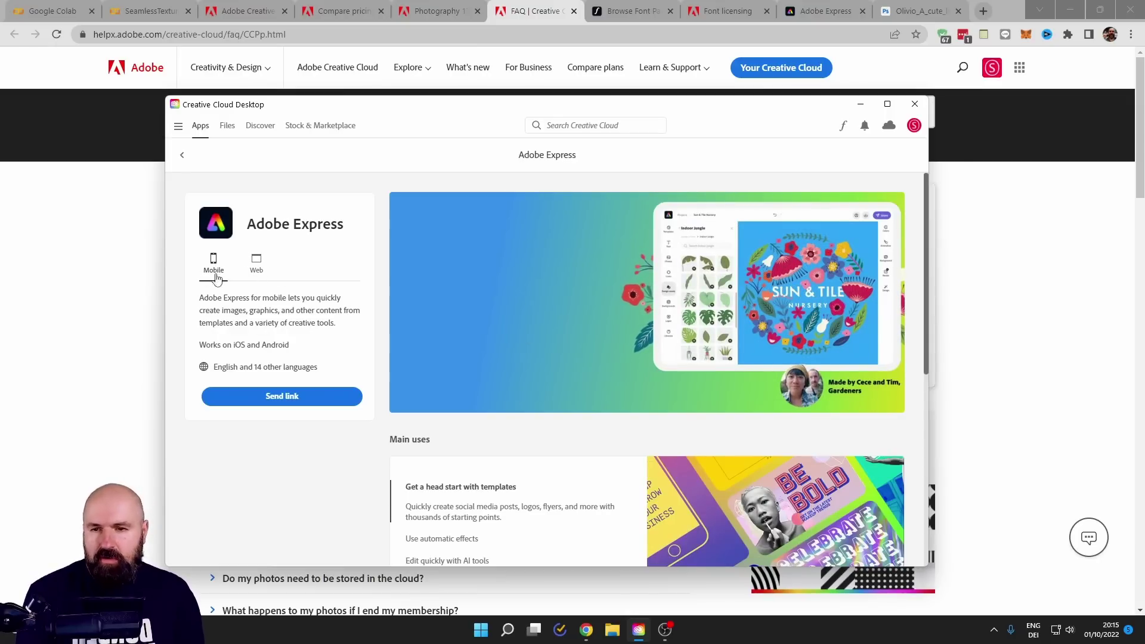
pyautogui.click(182, 155)
pyautogui.moveTo(827, 415)
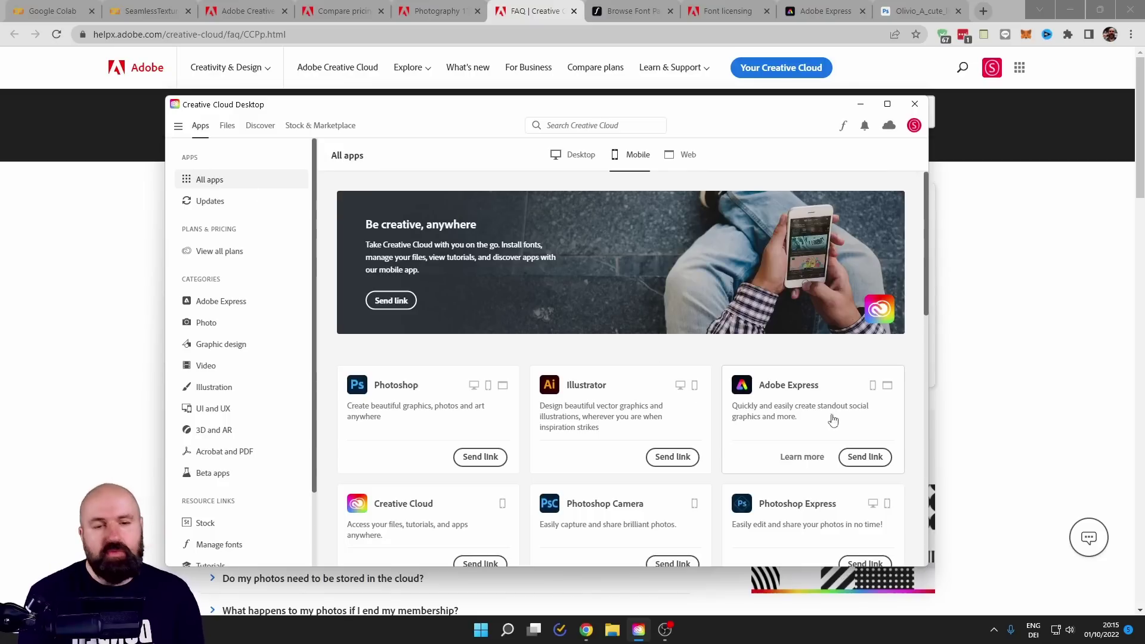
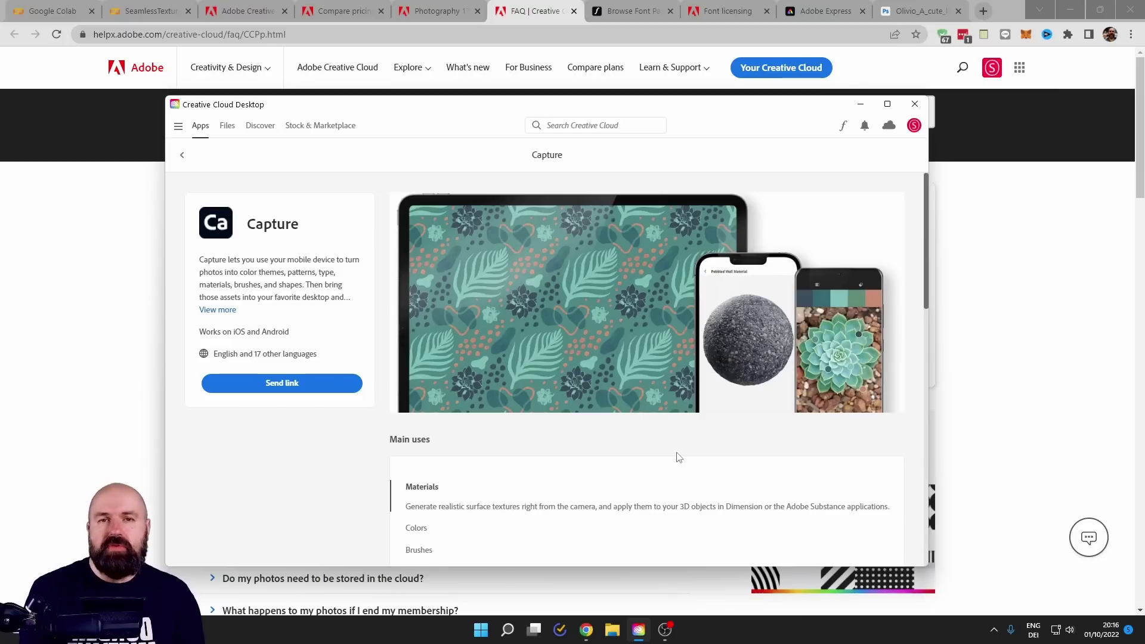
pyautogui.click(182, 159)
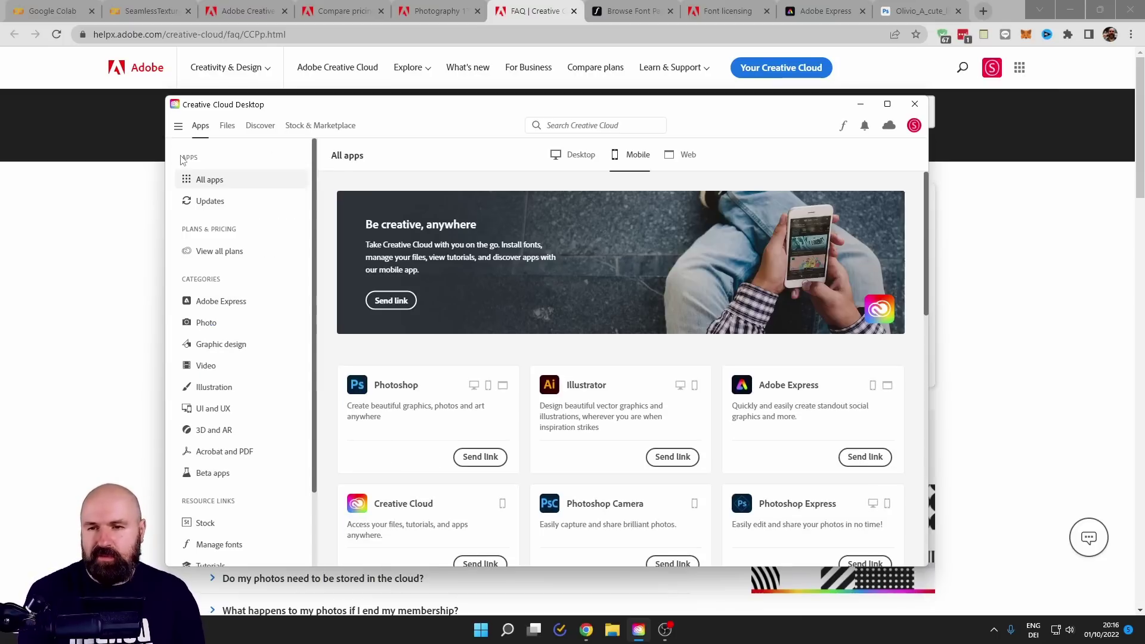
# - Open the Meine Bibliothek library from the Creative Cloud files and examine its color themes, swatches and captured shapes
pyautogui.click(230, 130)
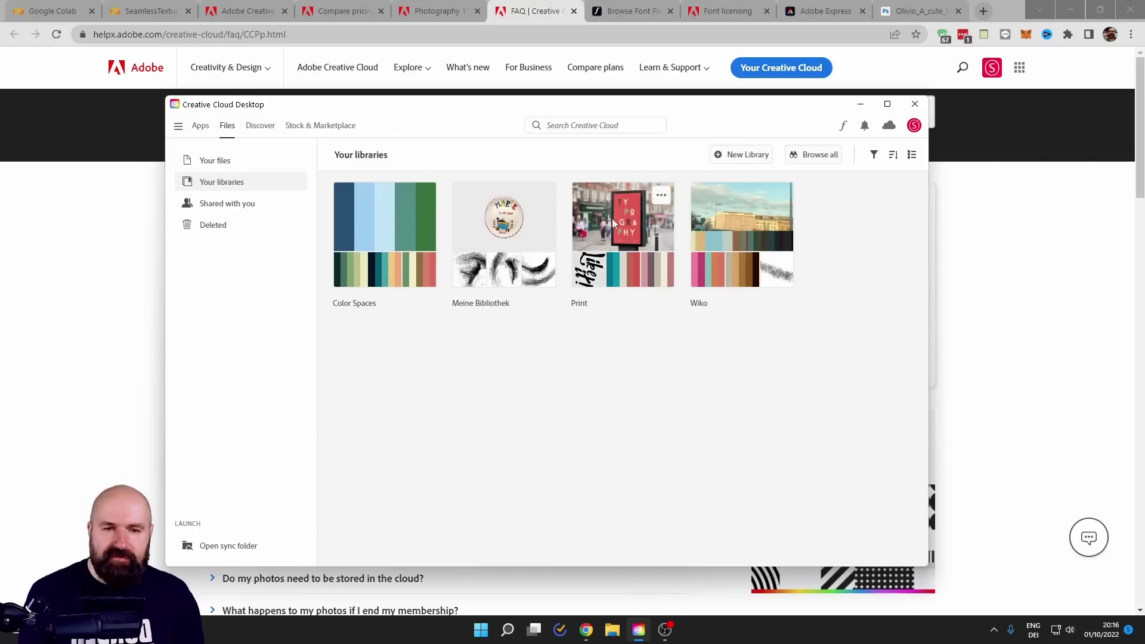
pyautogui.click(496, 270)
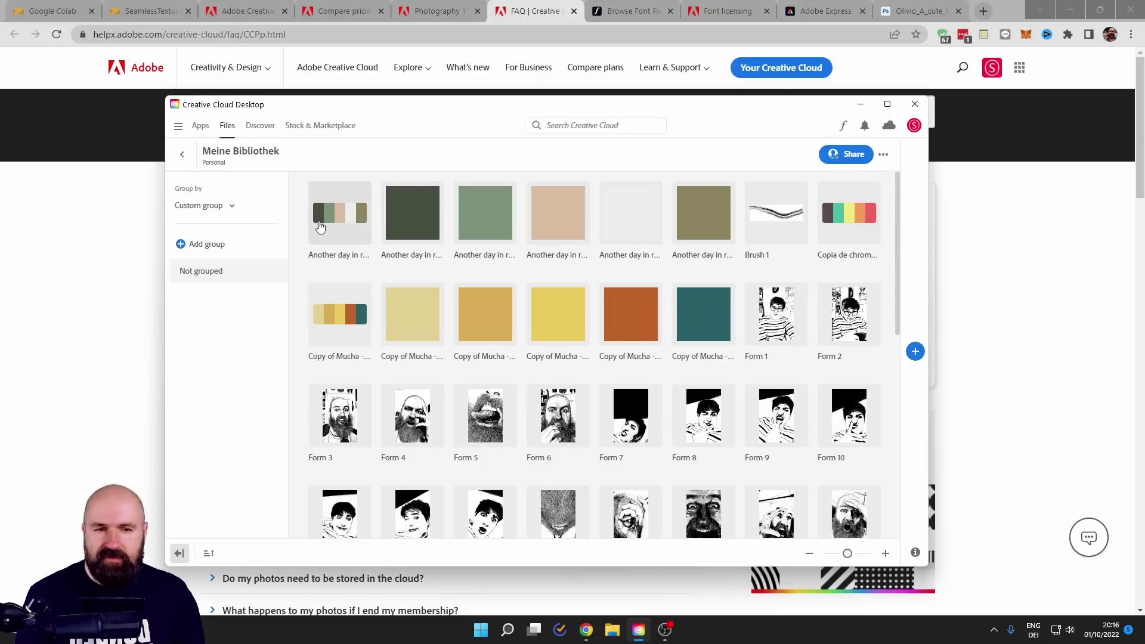
pyautogui.scroll(-3, 388, 239)
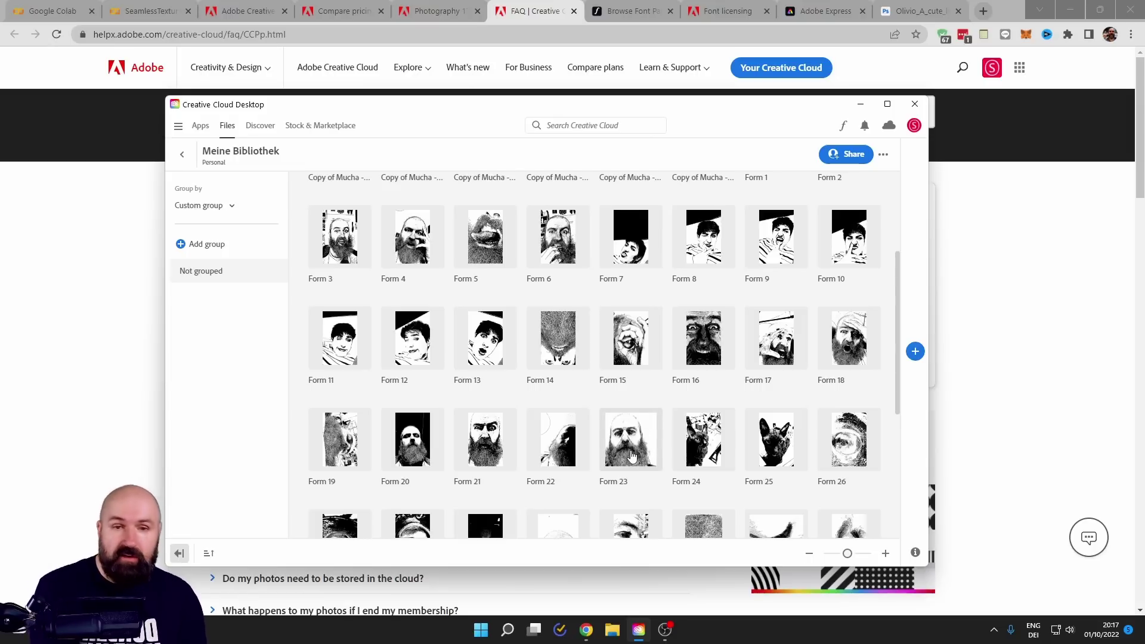
pyautogui.scroll(3, 633, 456)
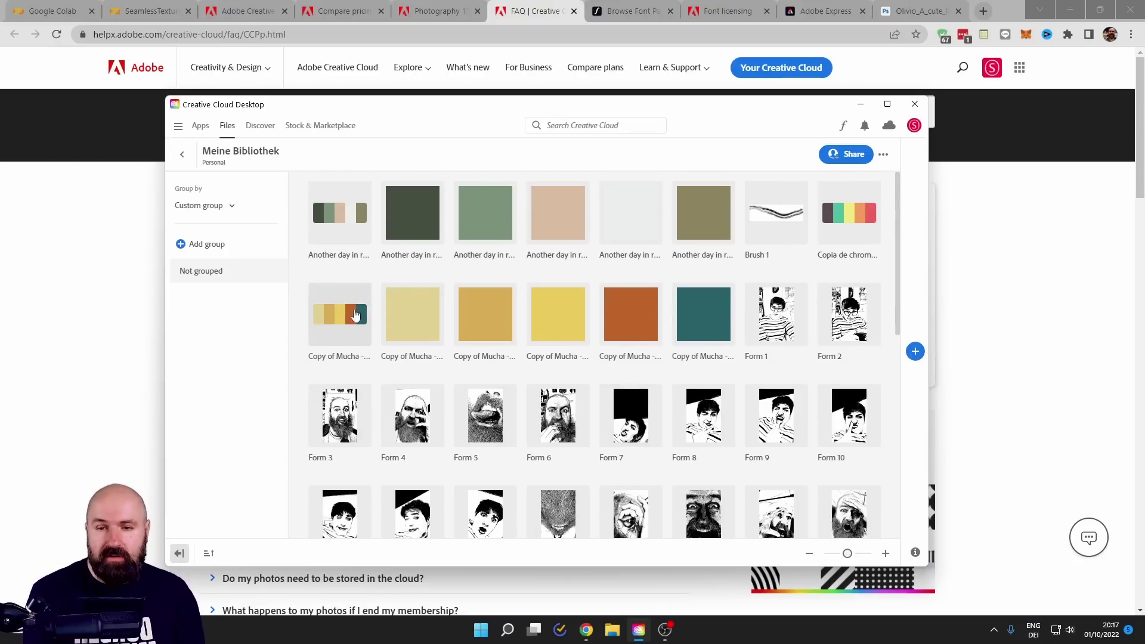
pyautogui.moveTo(332, 321)
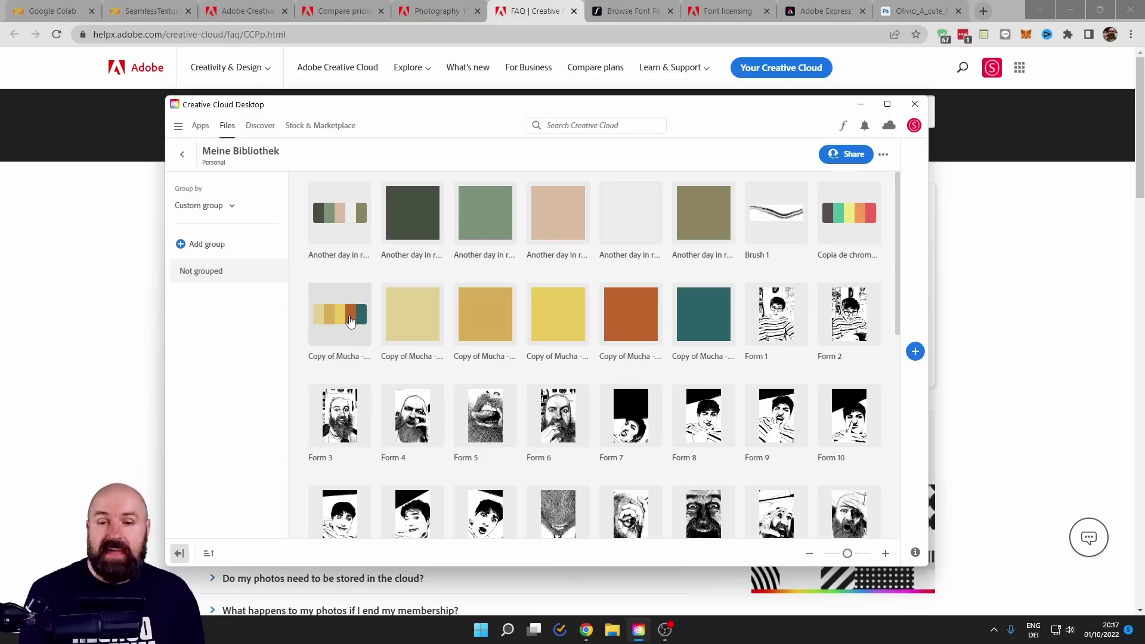
pyautogui.click(350, 321)
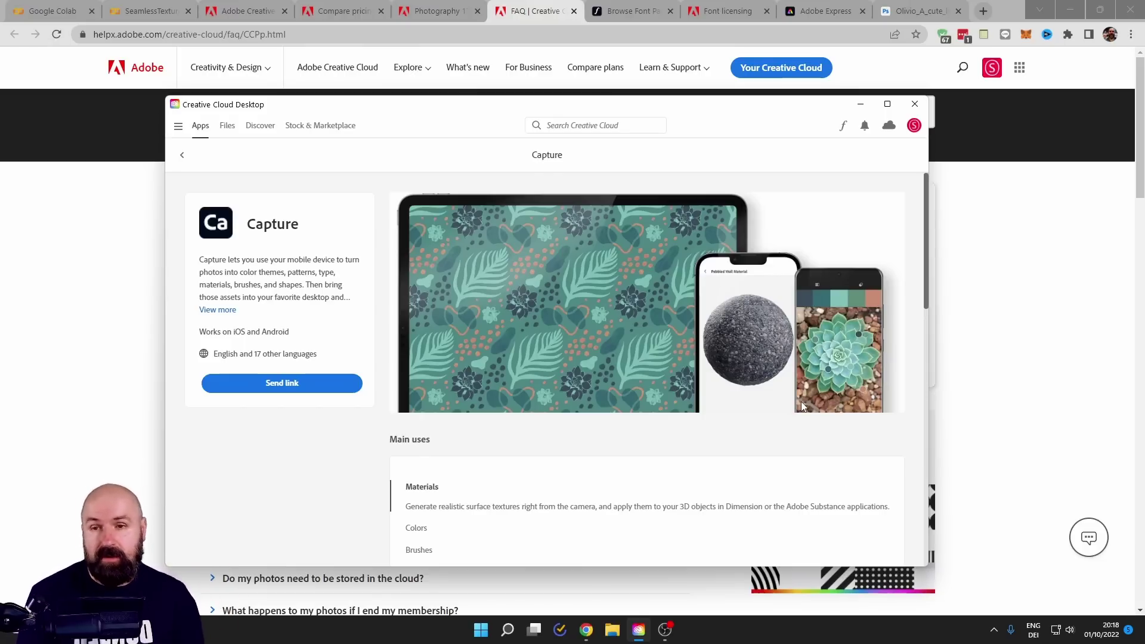
# - Return from the Capture details to the mobile app list and review the remaining mobile apps and the web apps
pyautogui.click(182, 155)
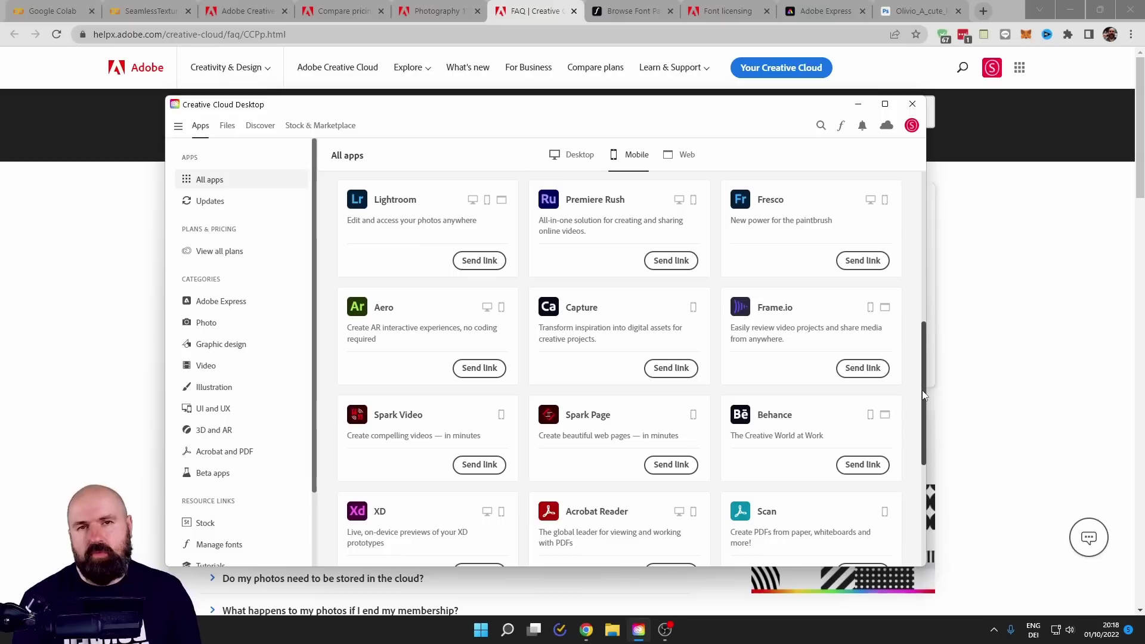
pyautogui.moveTo(385, 216)
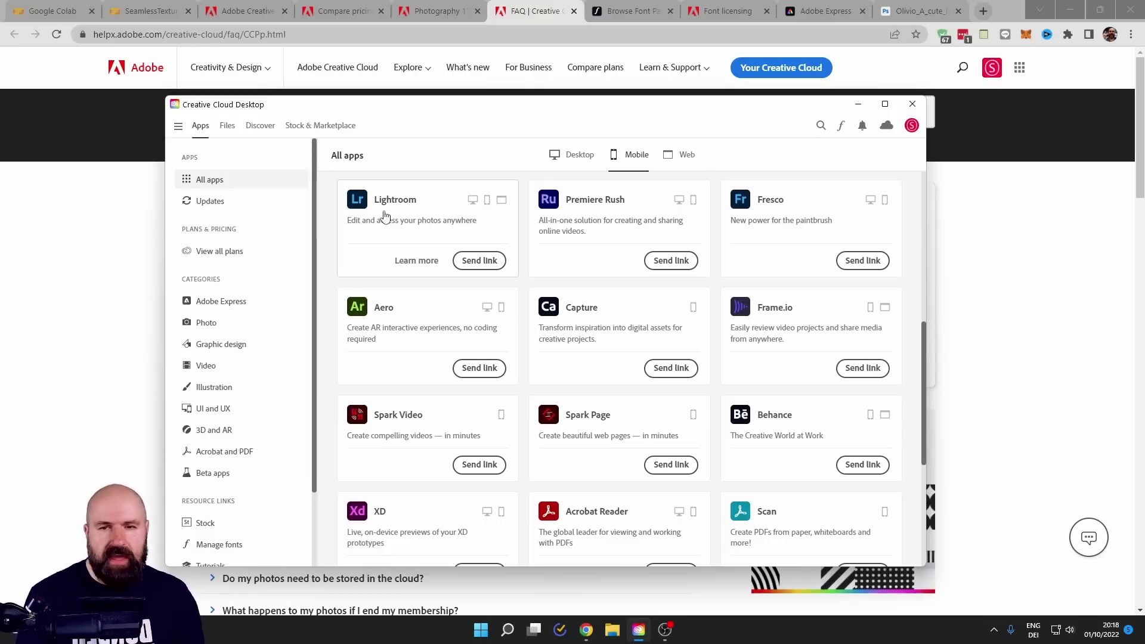
pyautogui.scroll(-4, 650, 460)
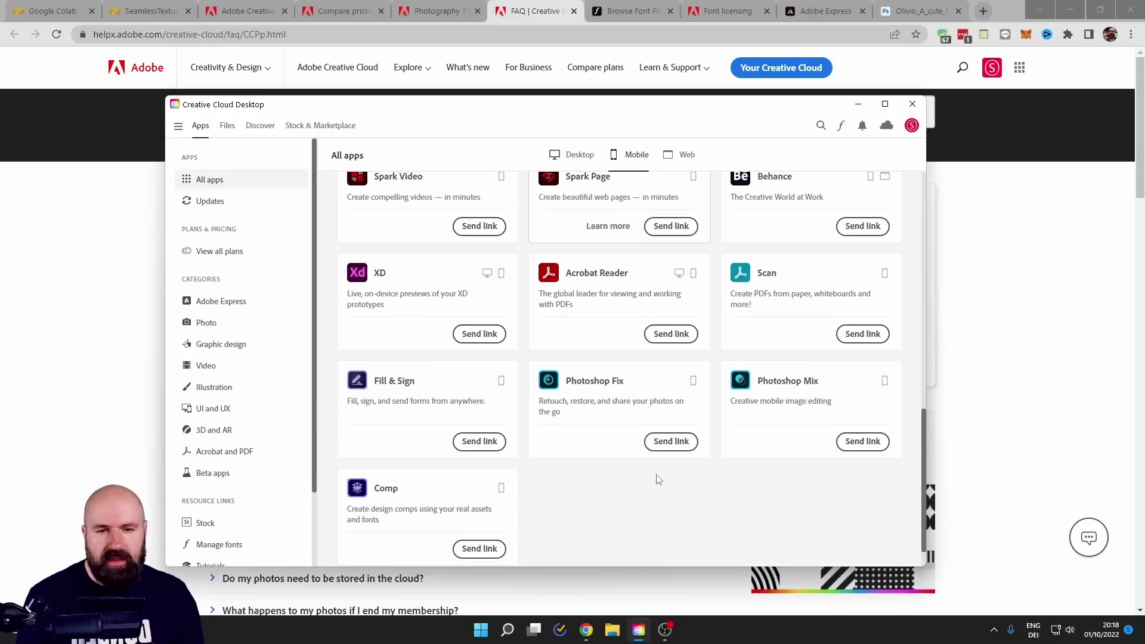
pyautogui.scroll(6, 620, 389)
pyautogui.moveTo(624, 245)
pyautogui.moveTo(727, 497)
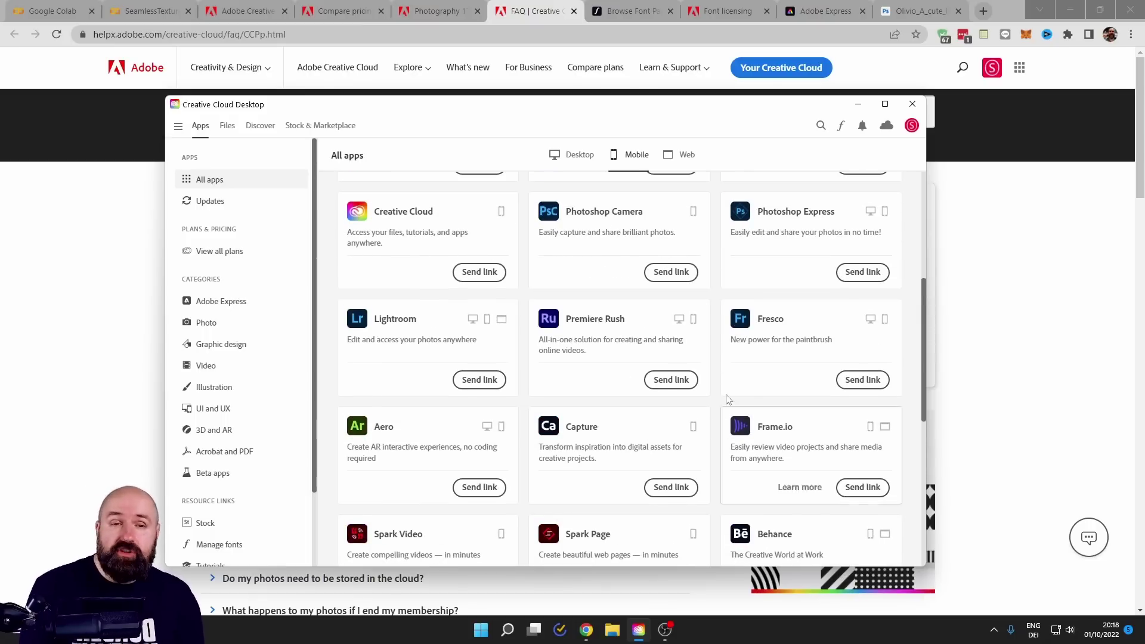
pyautogui.click(676, 156)
pyautogui.scroll(-3, 400, 221)
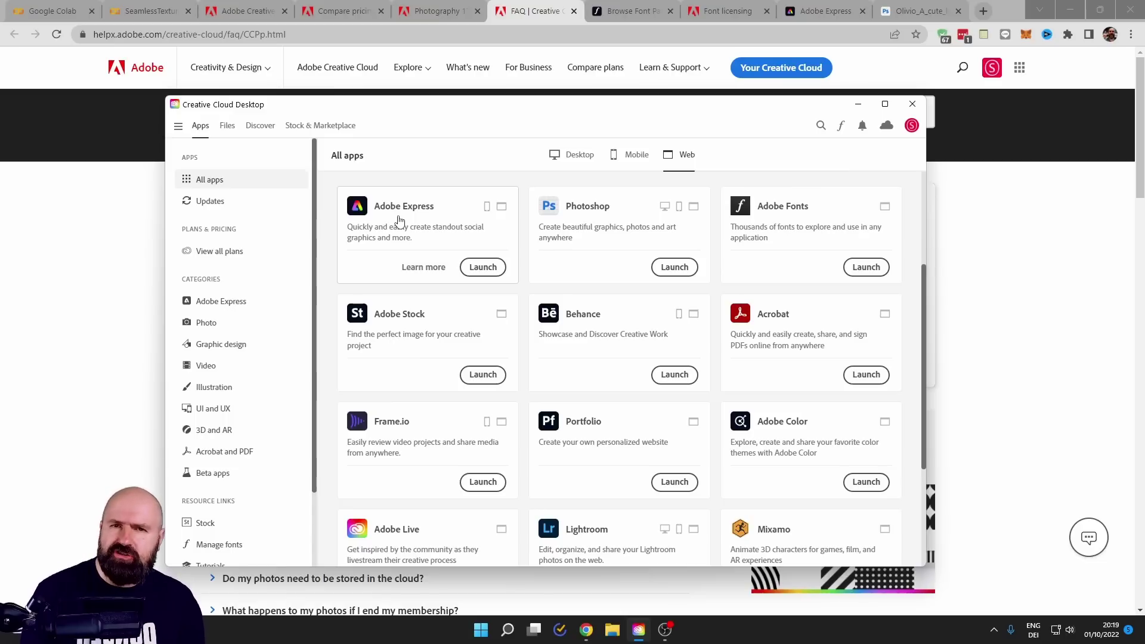
# - Switch to Adobe Express in the browser and look over its recommended template categories and the Facebook post and poster templates
pyautogui.click(829, 11)
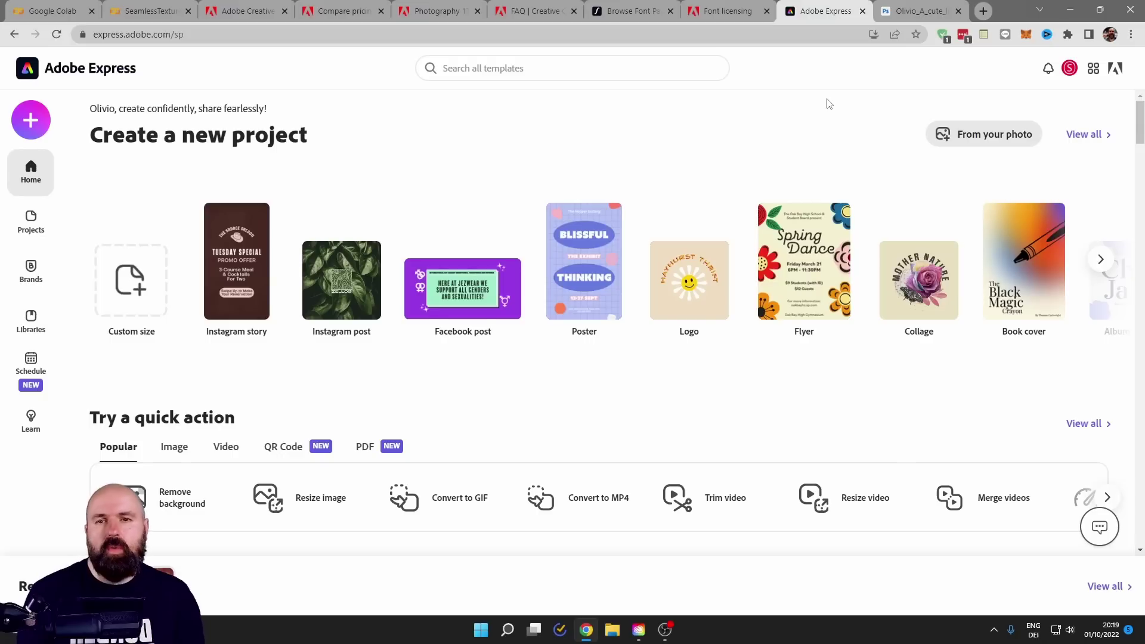
pyautogui.click(547, 70)
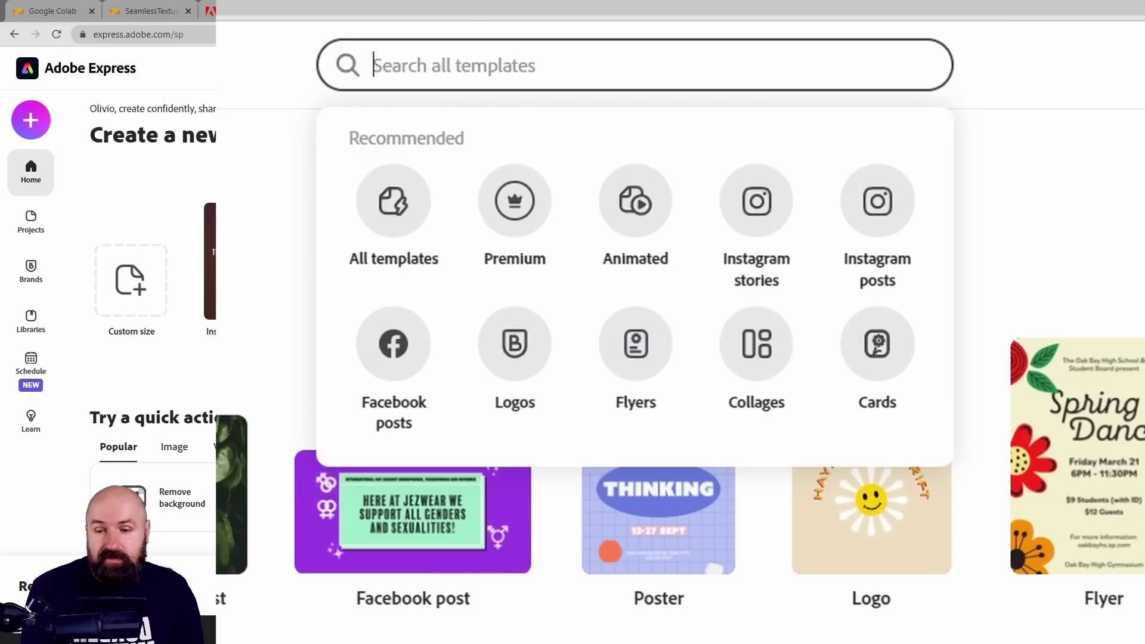
pyautogui.press('Escape')
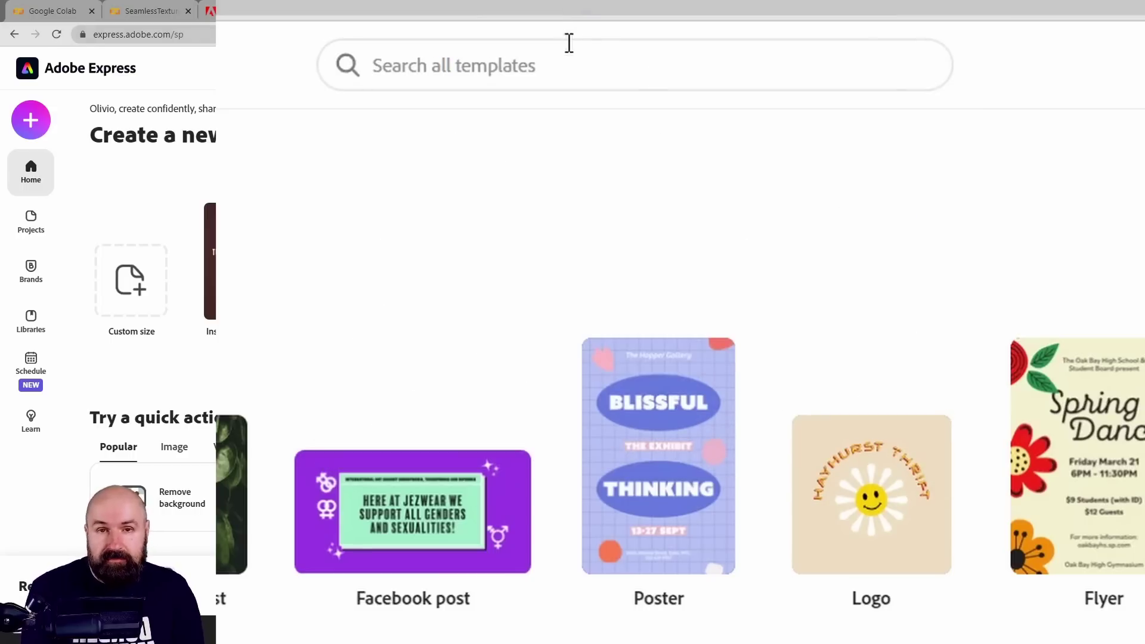
pyautogui.scroll(-5, 517, 417)
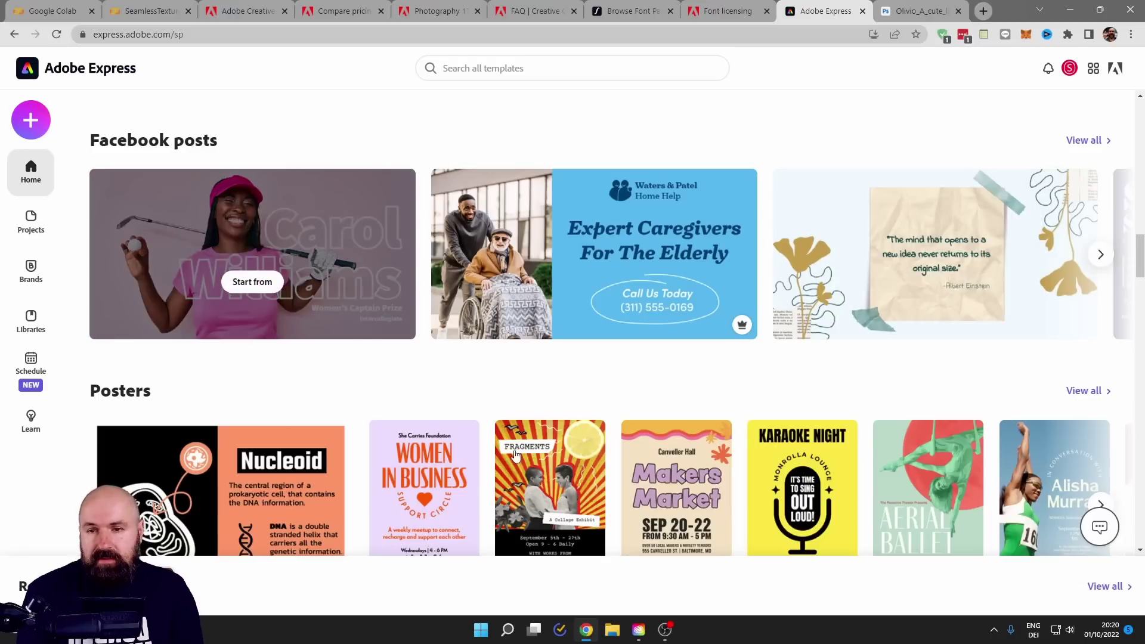
# - Open the pink golfer Facebook post template and inspect the editing options for its title text, photo and layer stack
pyautogui.click(252, 281)
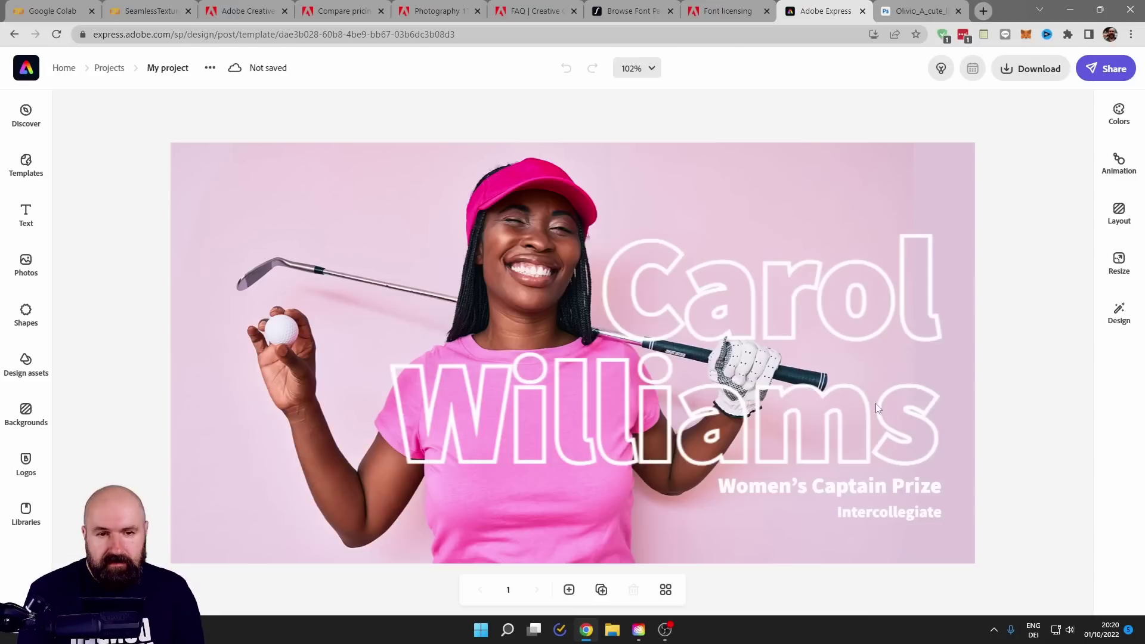
pyautogui.click(761, 306)
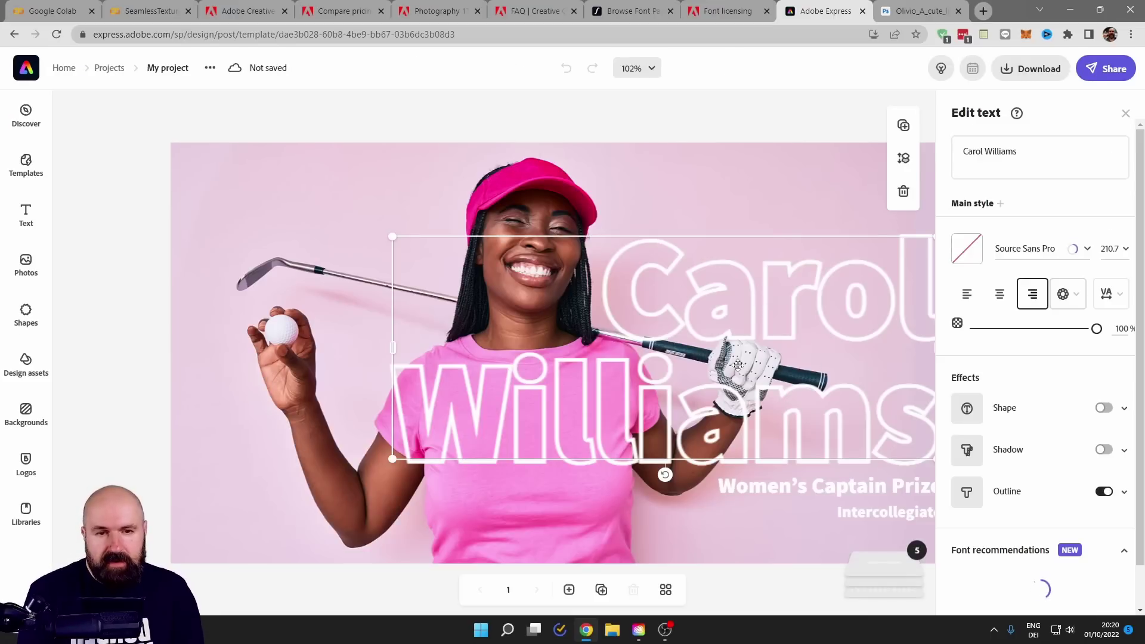
pyautogui.click(814, 469)
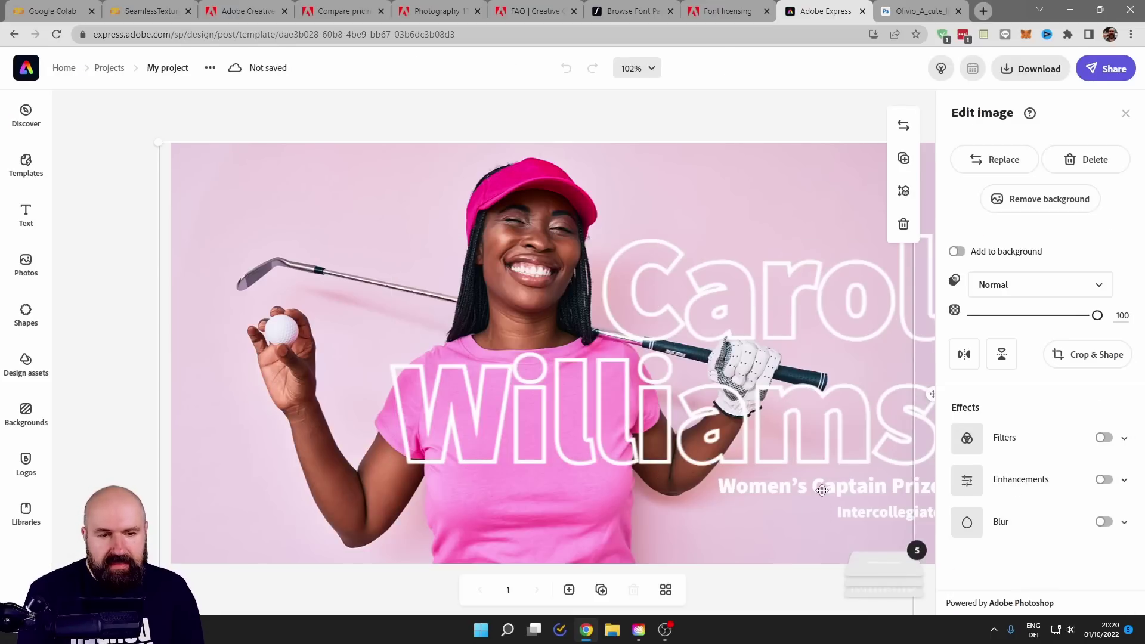
pyautogui.click(890, 590)
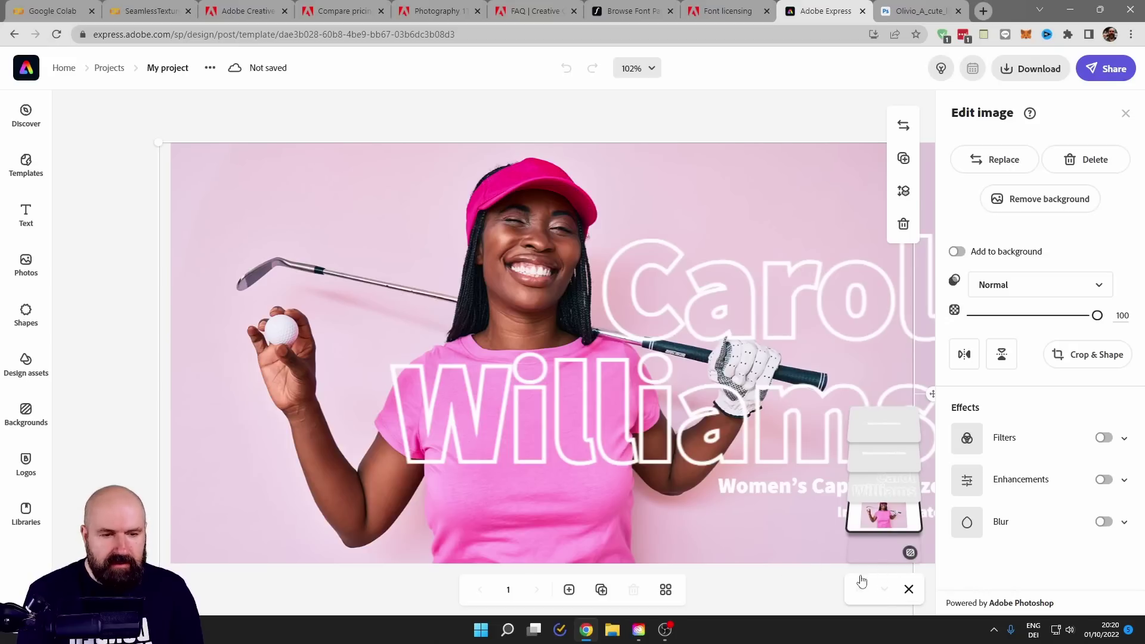
pyautogui.click(863, 583)
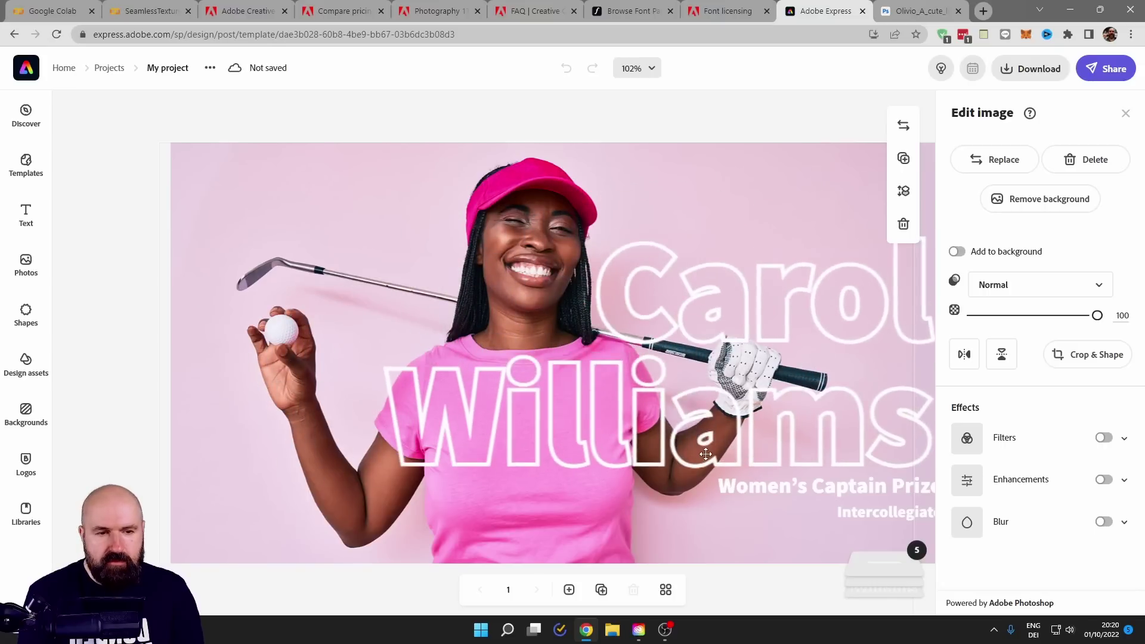
# - Change the font of the large outlined title in the golfer template to SirinStencil Regular
pyautogui.click(672, 365)
pyautogui.click(1036, 249)
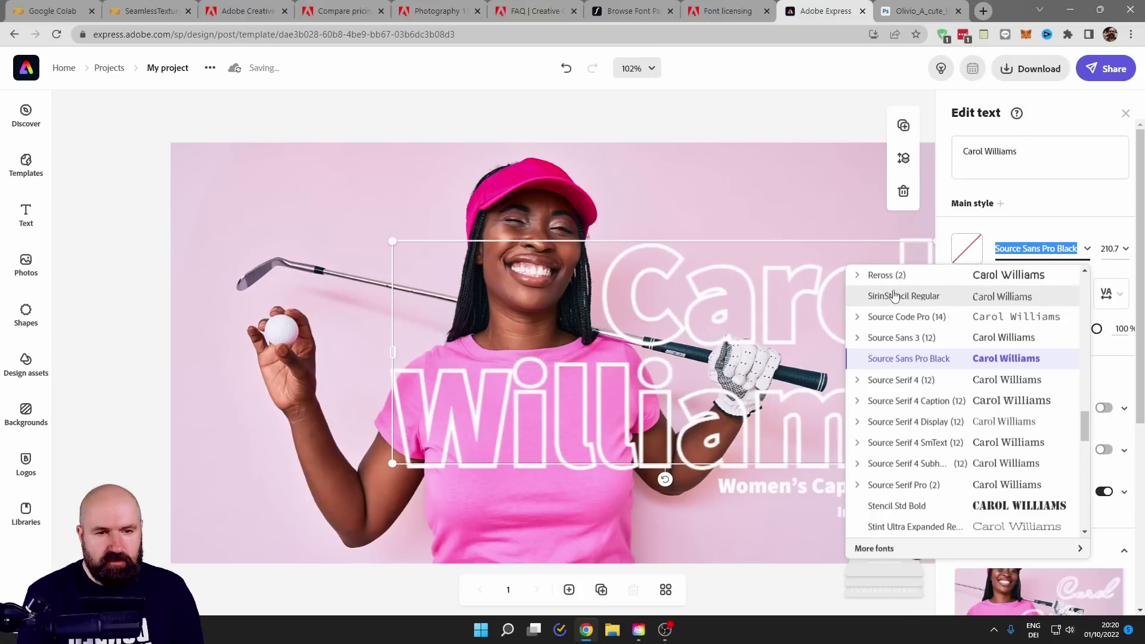
pyautogui.click(895, 297)
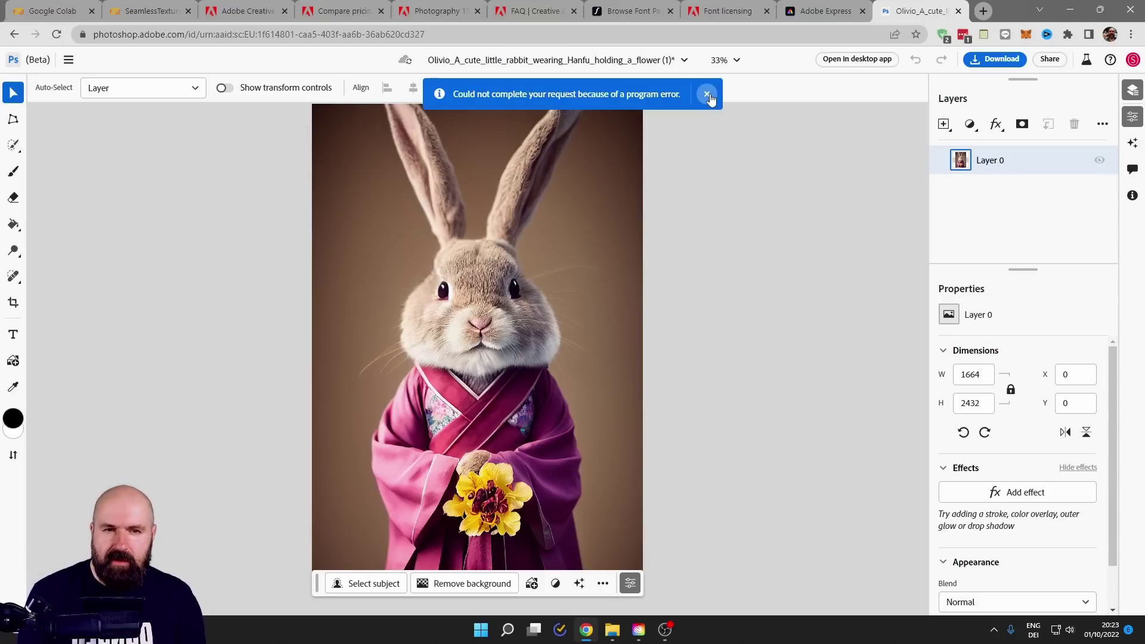
# - In the Photoshop web beta, dismiss the error message on the rabbit image and view the available adjustment layer types
pyautogui.click(707, 95)
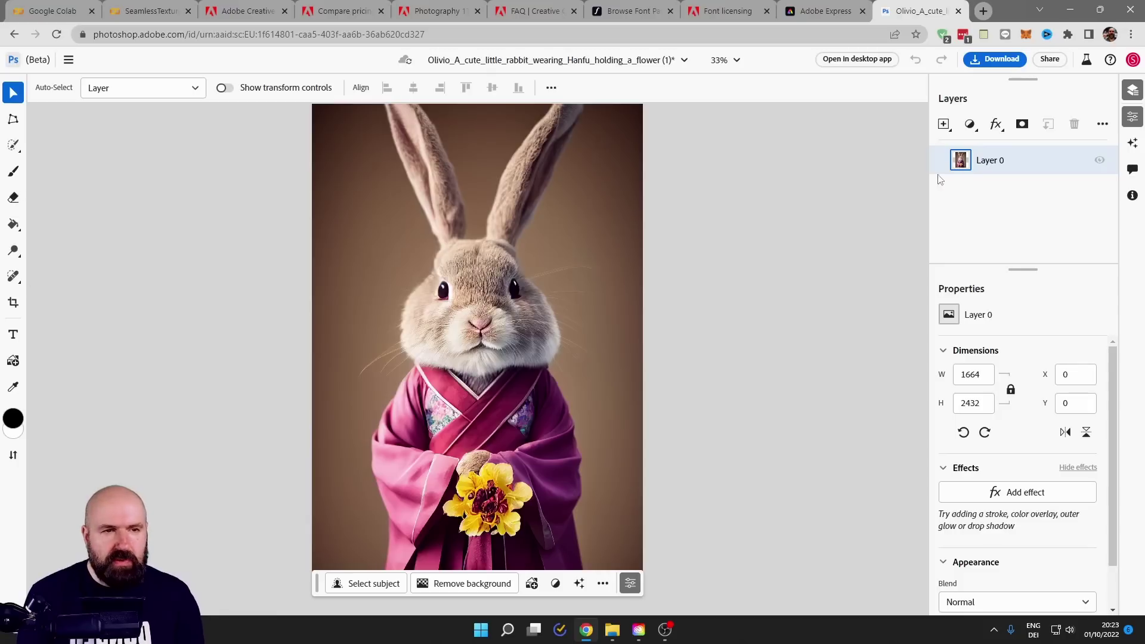
pyautogui.click(975, 129)
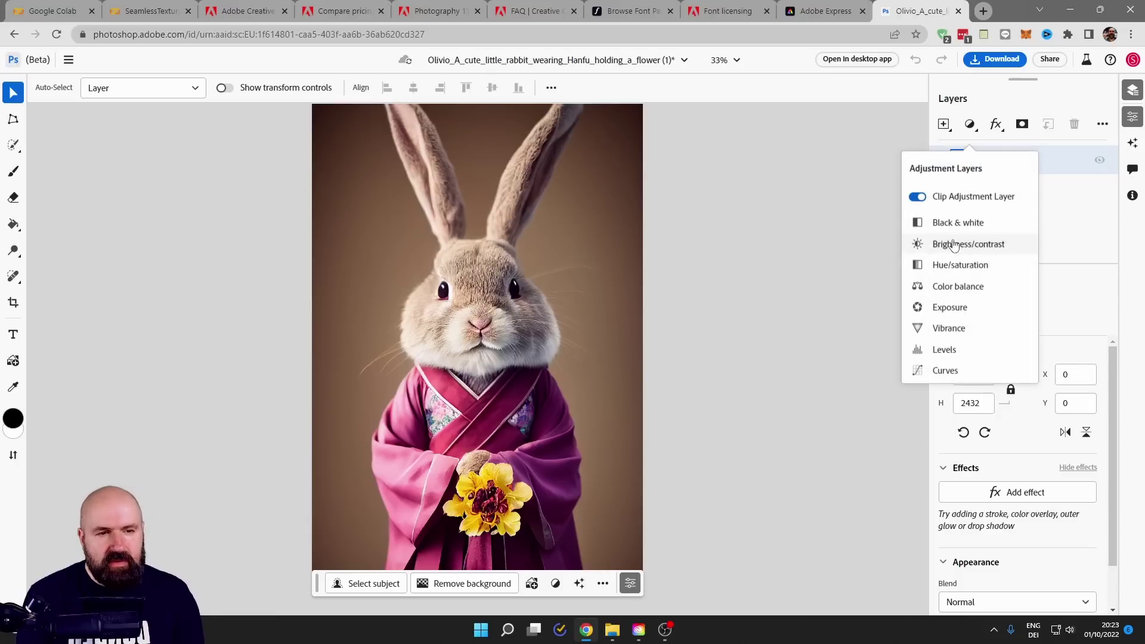
pyautogui.click(1065, 202)
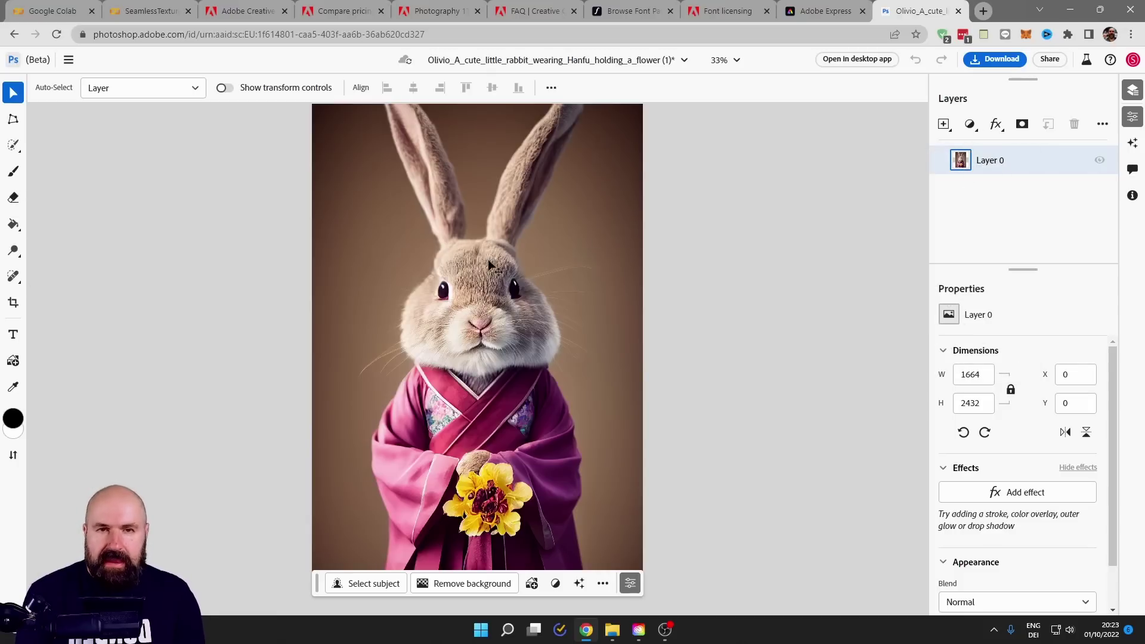
# - Lower the background's hue using a Hue/Saturation adjustment layer restricted to the inverted subject selection around the rabbit
pyautogui.click(367, 584)
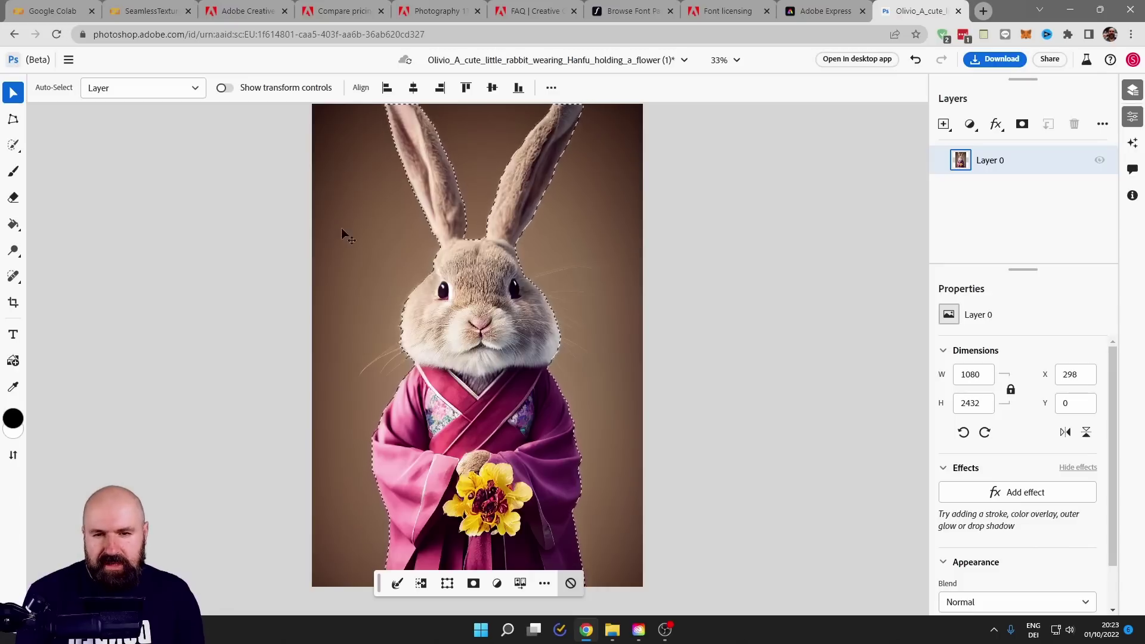
pyautogui.click(420, 584)
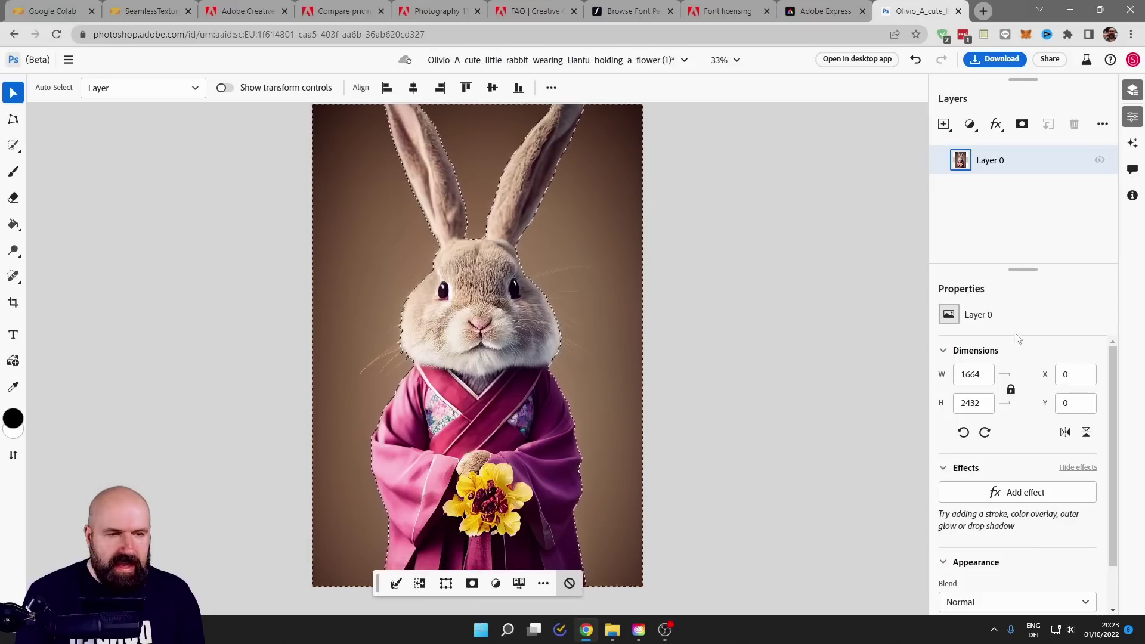
pyautogui.click(970, 125)
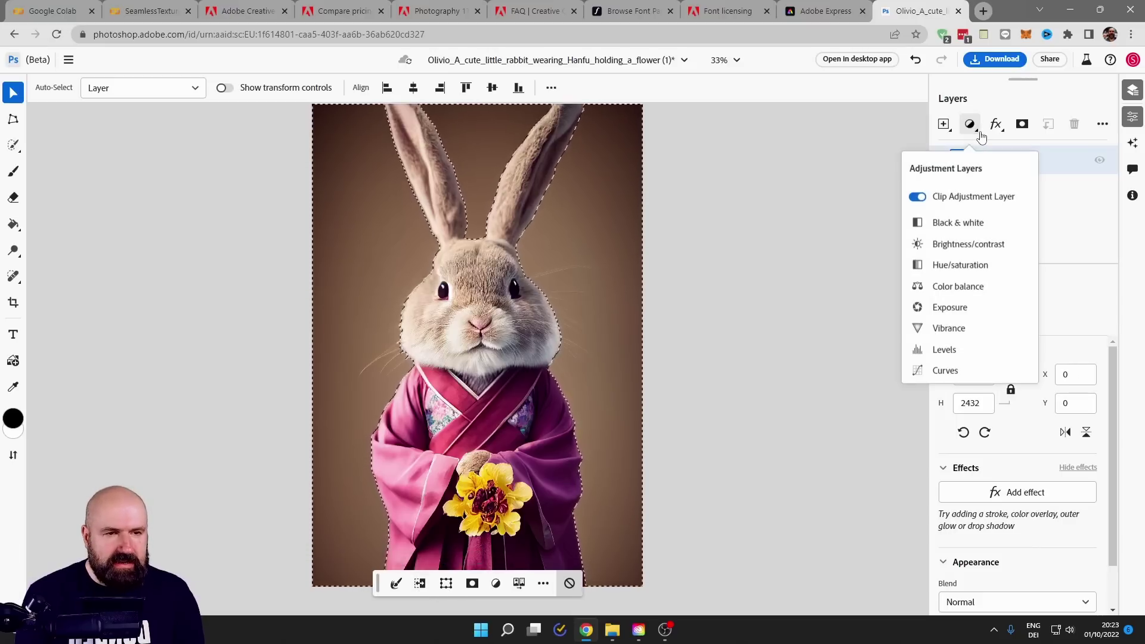
pyautogui.click(956, 269)
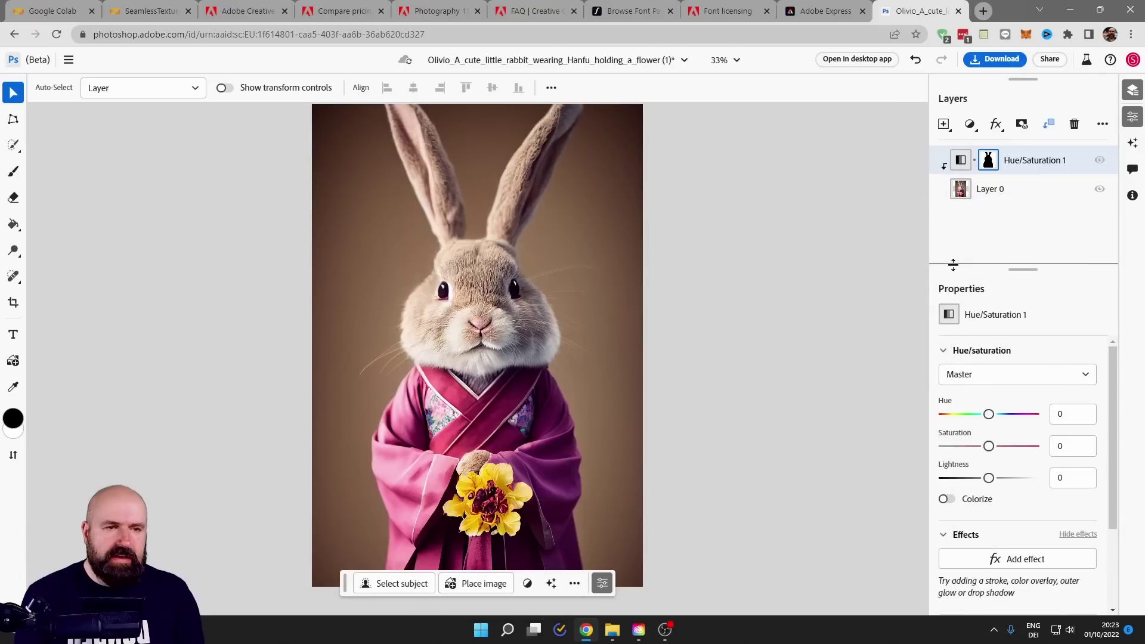
pyautogui.moveTo(991, 416); pyautogui.dragTo(976, 417)
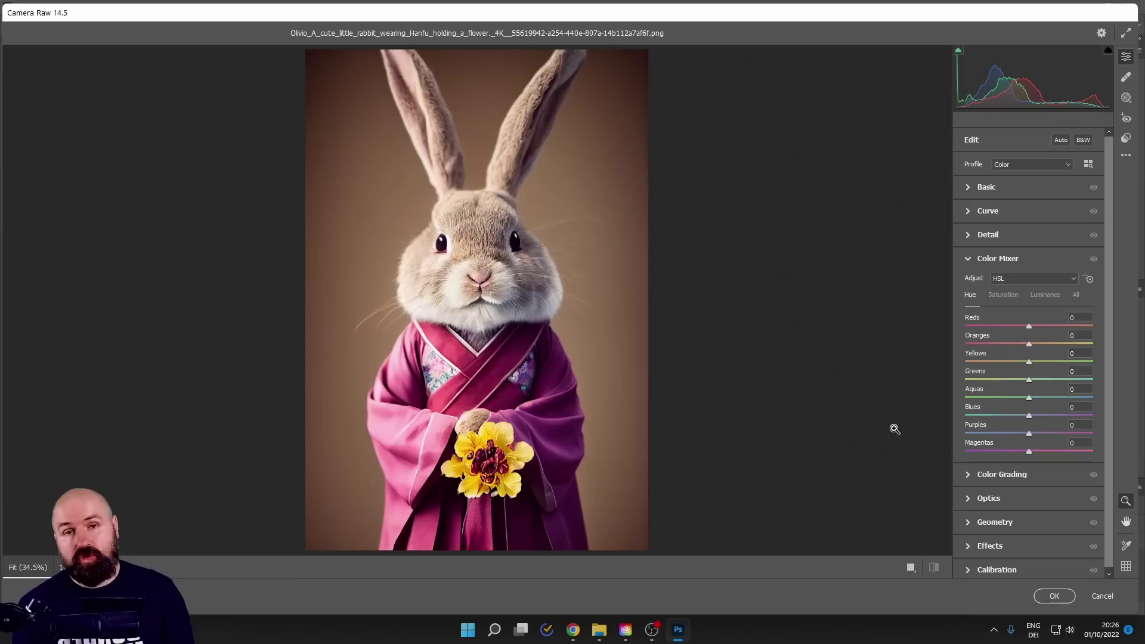
# - In Camera Raw, create a Select Subject mask of the rabbit and invert it to cover the background
pyautogui.click(1127, 100)
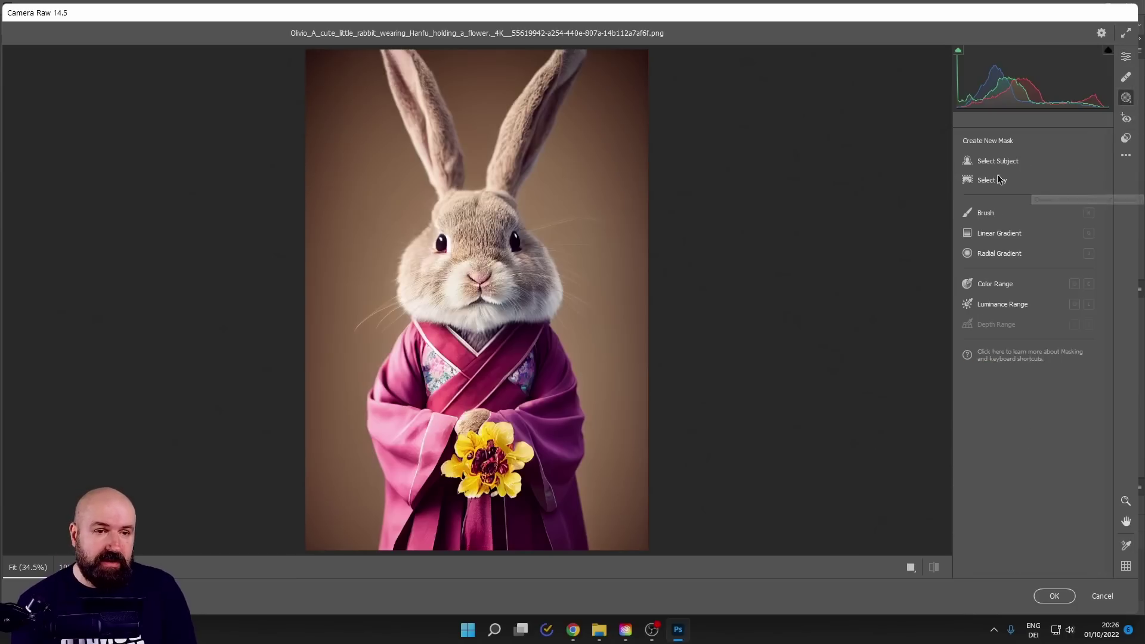
pyautogui.click(993, 162)
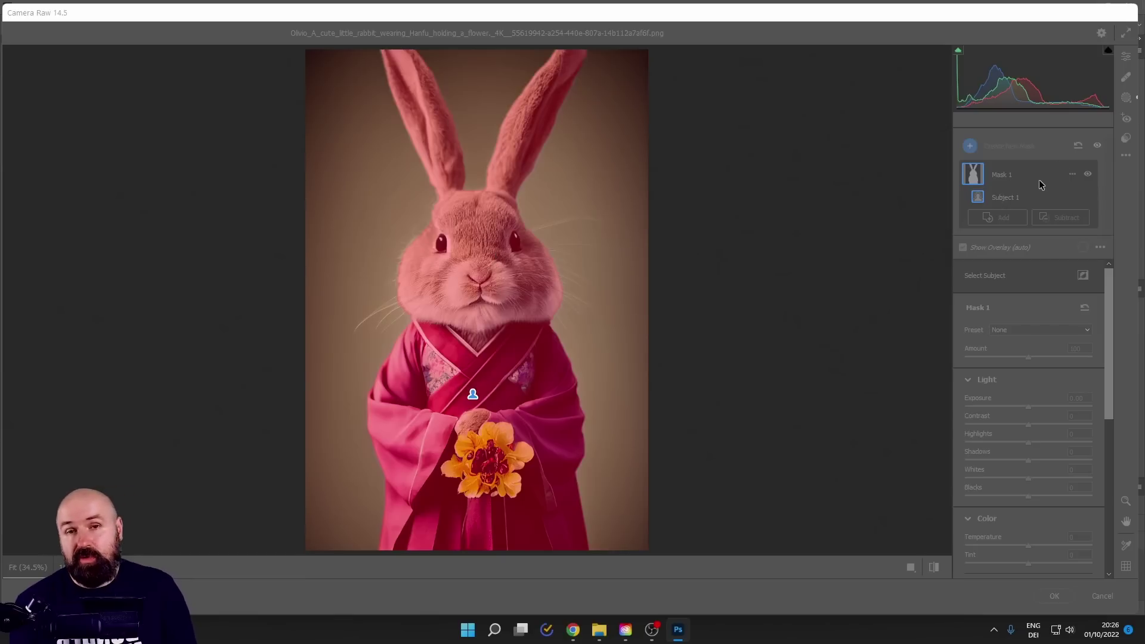
pyautogui.click(1073, 173)
pyautogui.click(1014, 201)
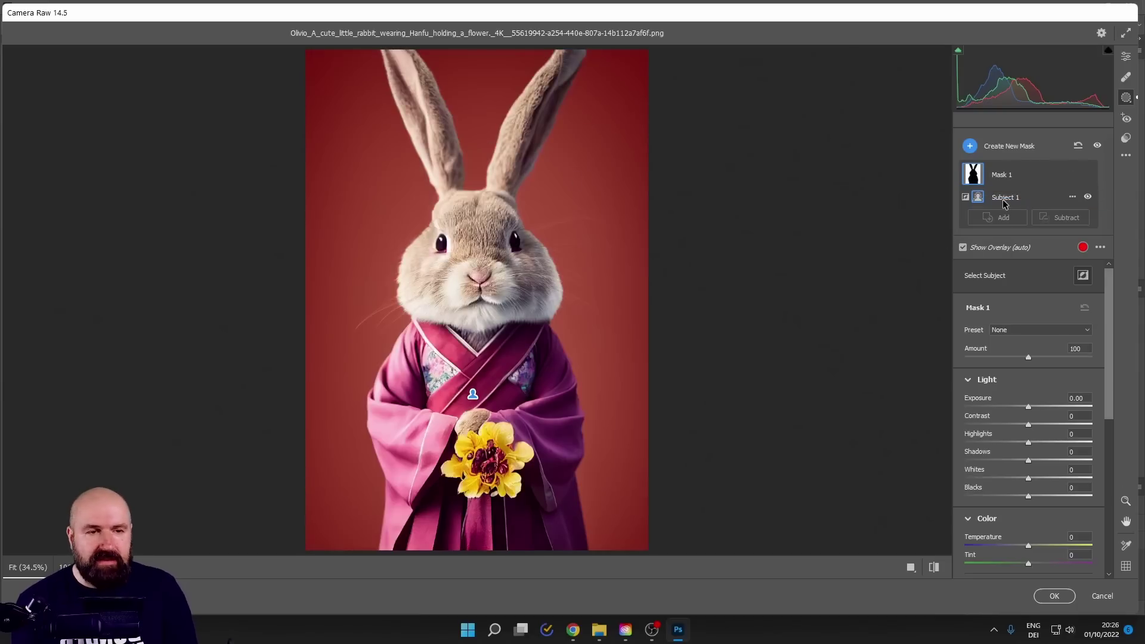
# - Subtract a diagonal linear gradient from the background mask, running from the image's upper right past its lower left, and set the mask's hue to -64.8
pyautogui.click(1053, 219)
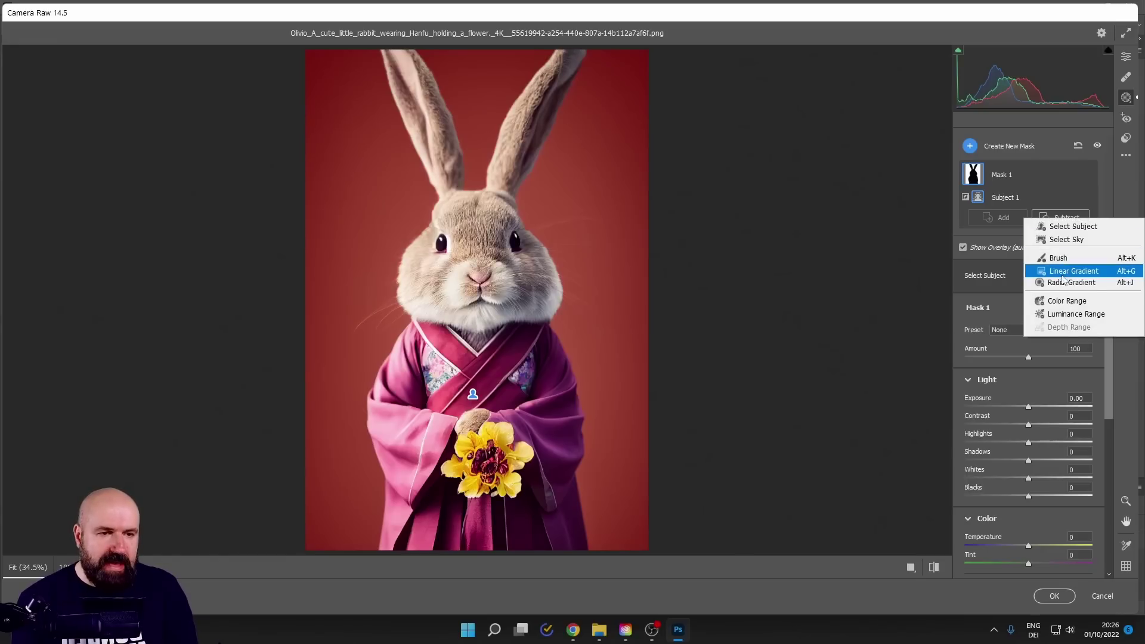
pyautogui.click(1063, 272)
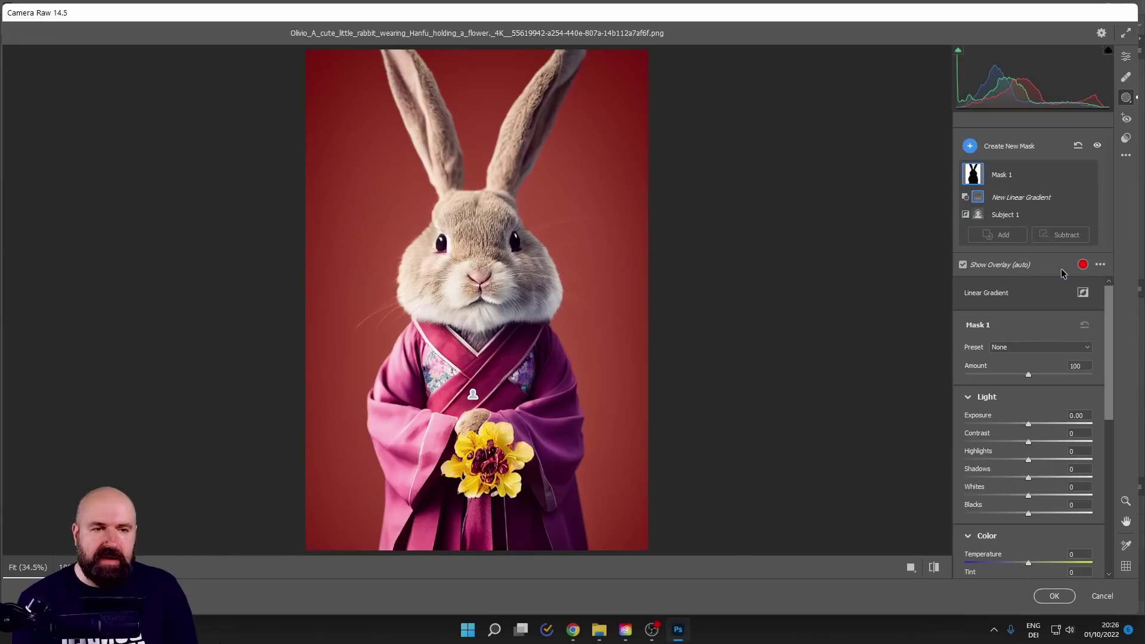
pyautogui.moveTo(626, 111); pyautogui.dragTo(285, 440)
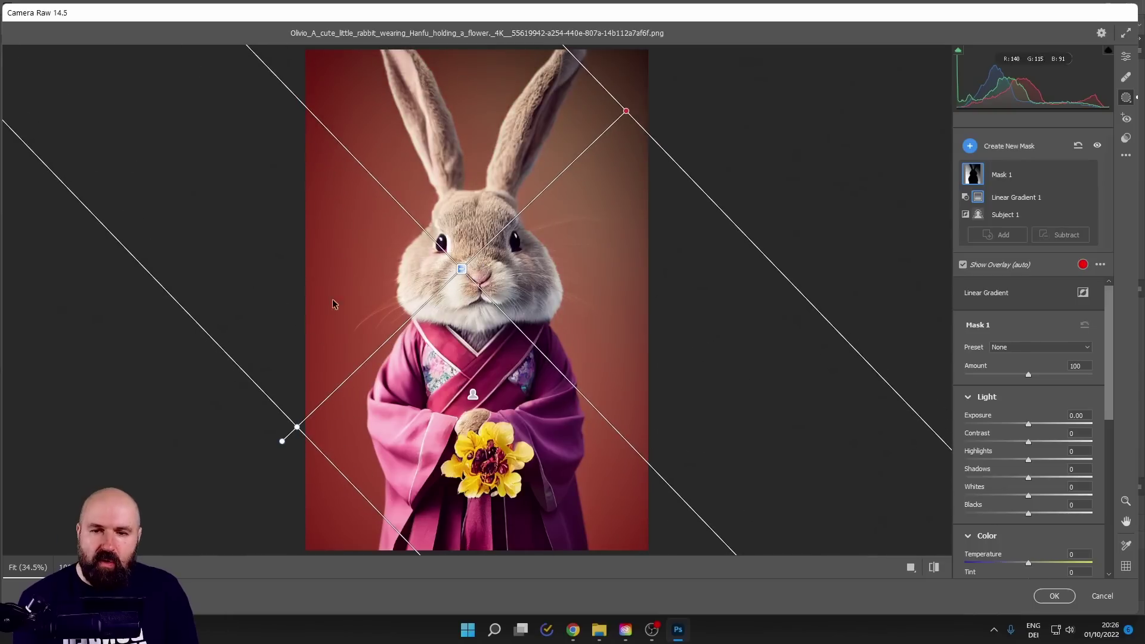
pyautogui.moveTo(297, 427); pyautogui.dragTo(278, 484)
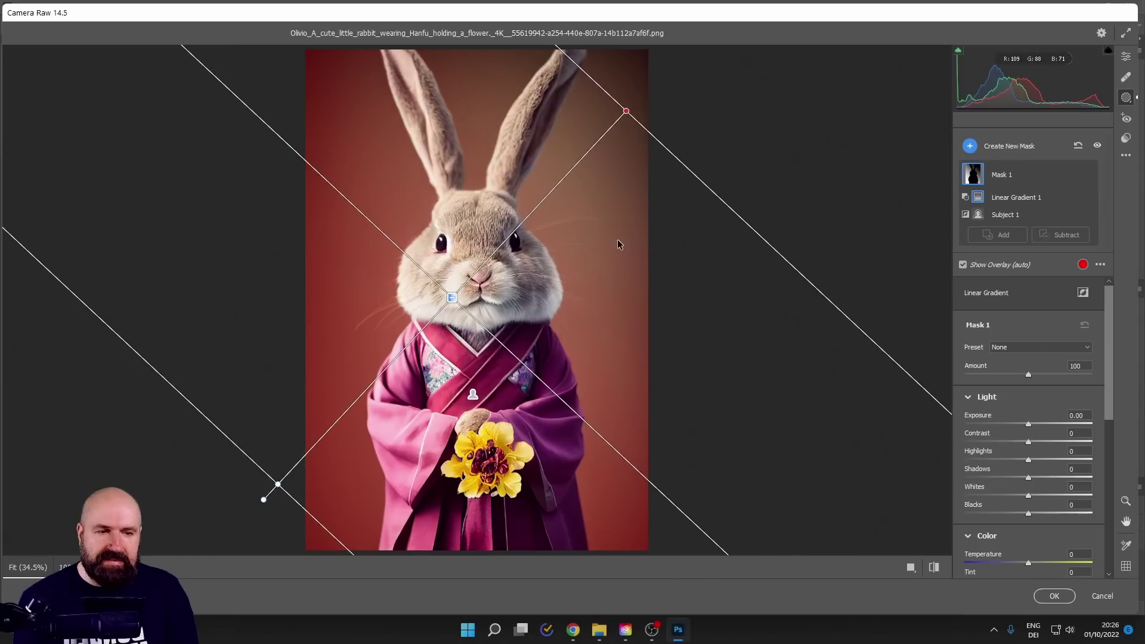
pyautogui.scroll(-4, 1030, 408)
pyautogui.moveTo(1030, 407); pyautogui.dragTo(1006, 409)
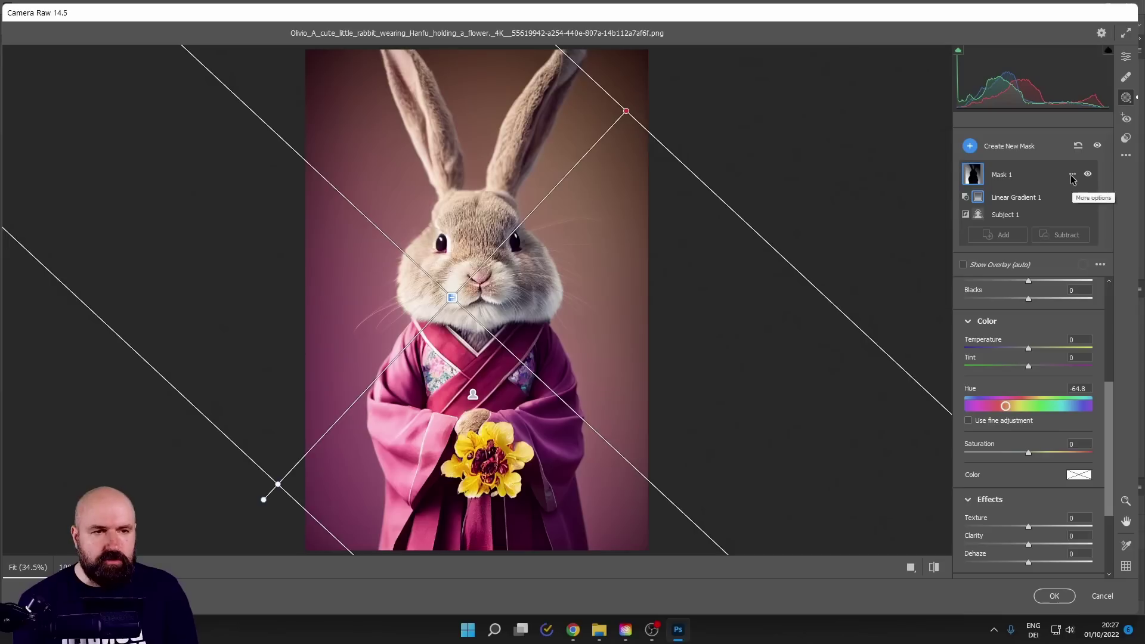
# - Duplicate Mask 1 with its adjustments and invert the linear gradient inside the copy
pyautogui.click(1072, 173)
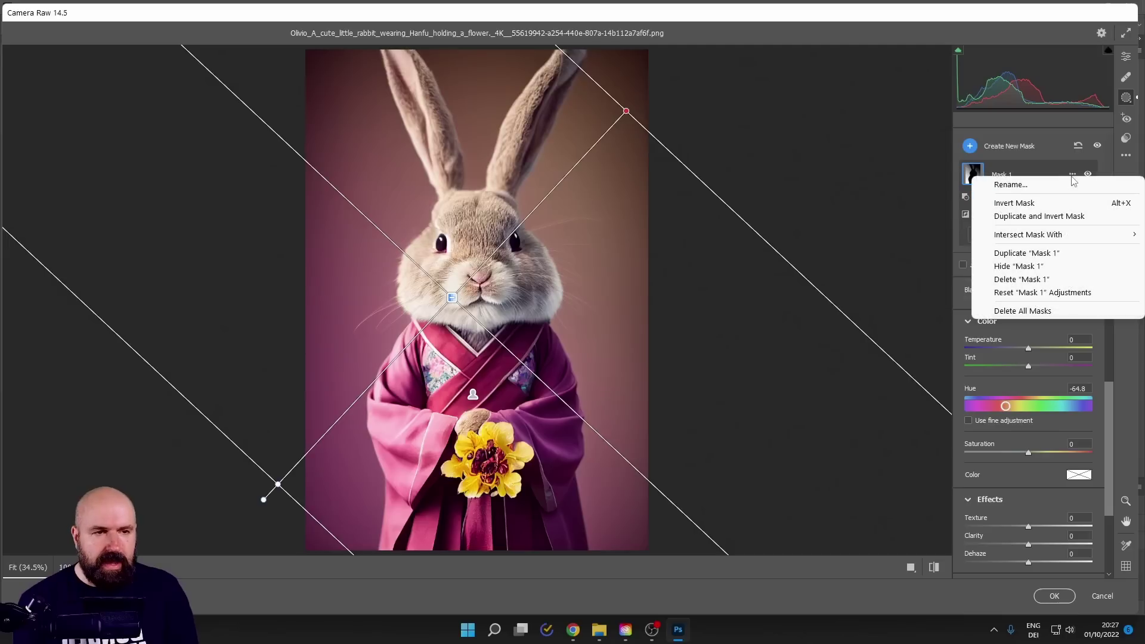
pyautogui.click(1028, 257)
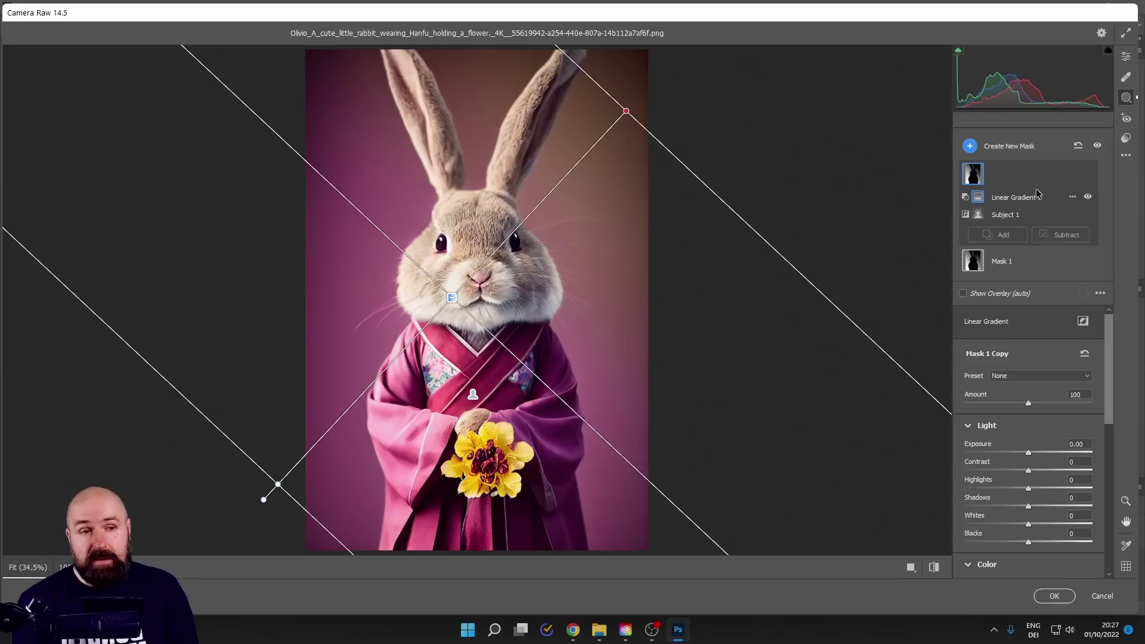
pyautogui.click(1072, 197)
pyautogui.click(1049, 242)
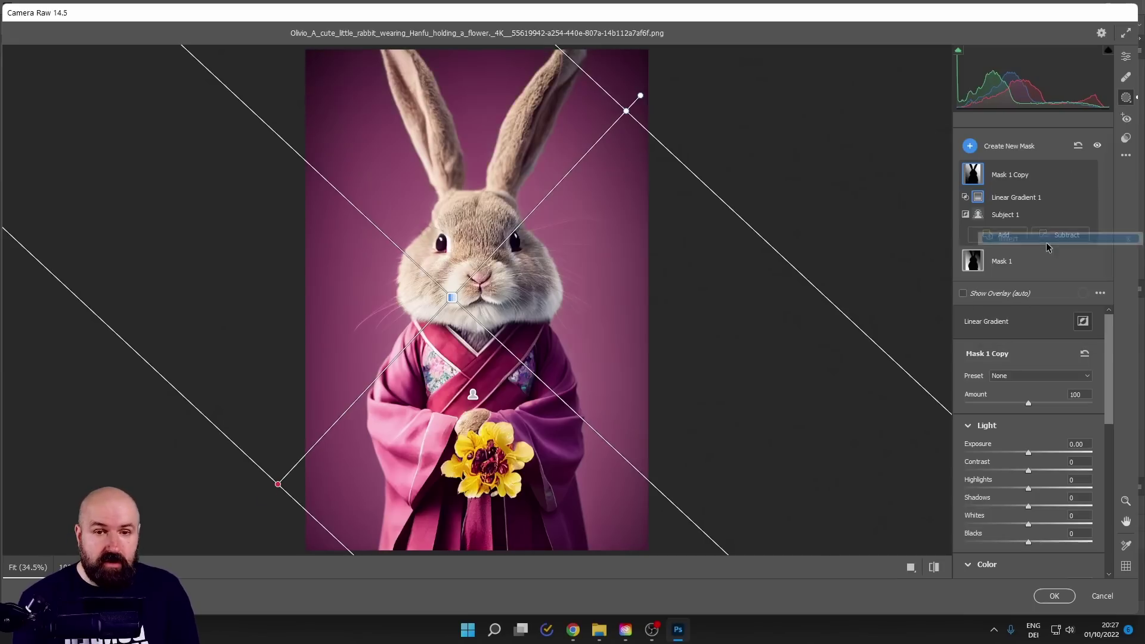
# - Raise the hue of Mask 1 Copy to turn the upper-right background teal, and return to the general Edit adjustments
pyautogui.scroll(-4, 1002, 438)
pyautogui.moveTo(1002, 437); pyautogui.dragTo(1071, 435)
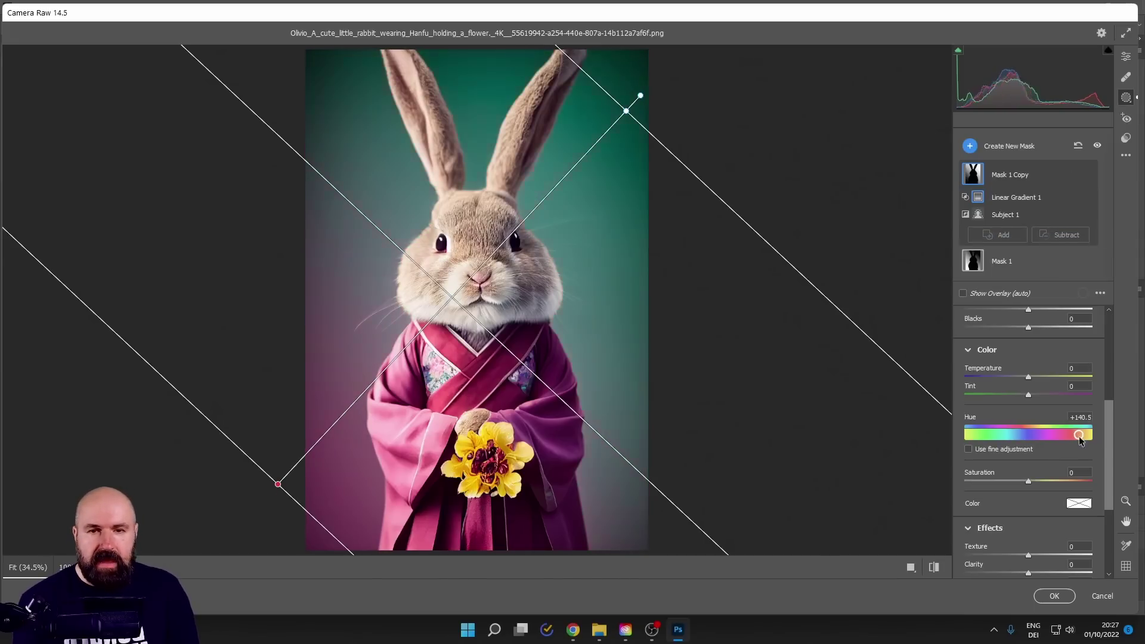
pyautogui.press('e')
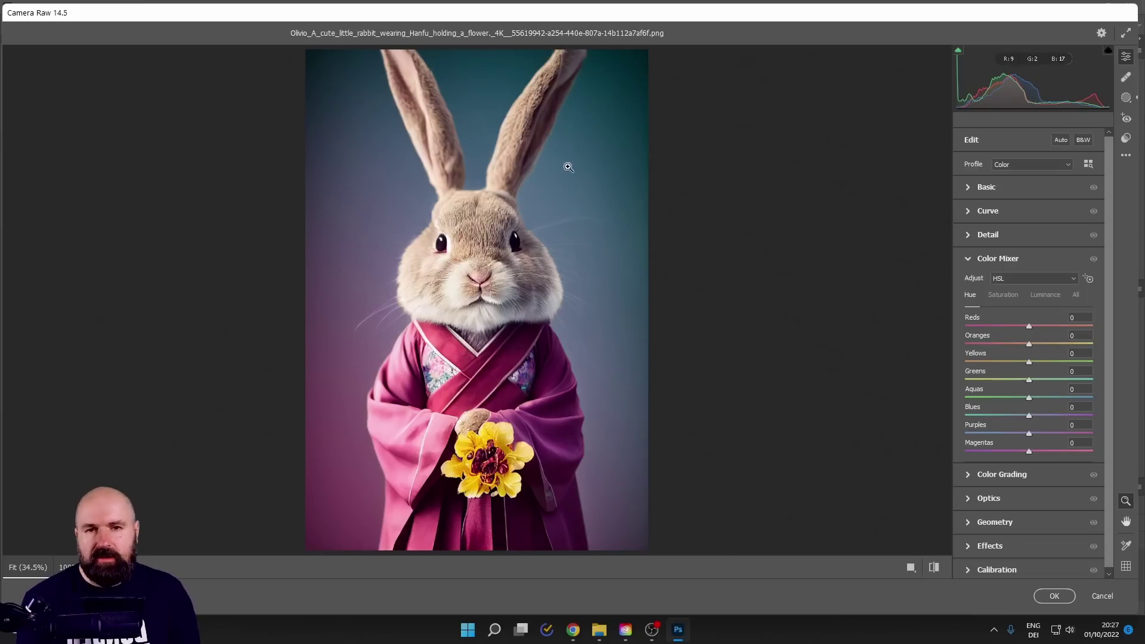
pyautogui.scroll(-1, 1020, 376)
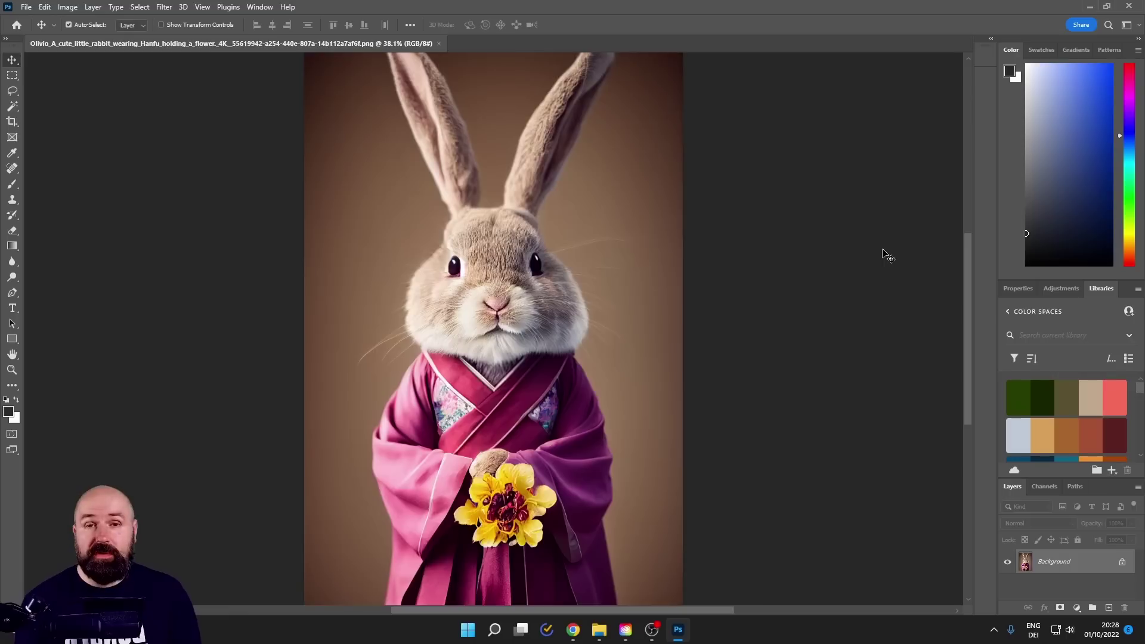
# - Enlarge the original rabbit image to 4x with the Super Zoom neural filter, enhancing details and adding slight sharpening, and output it as a new document
pyautogui.click(164, 6)
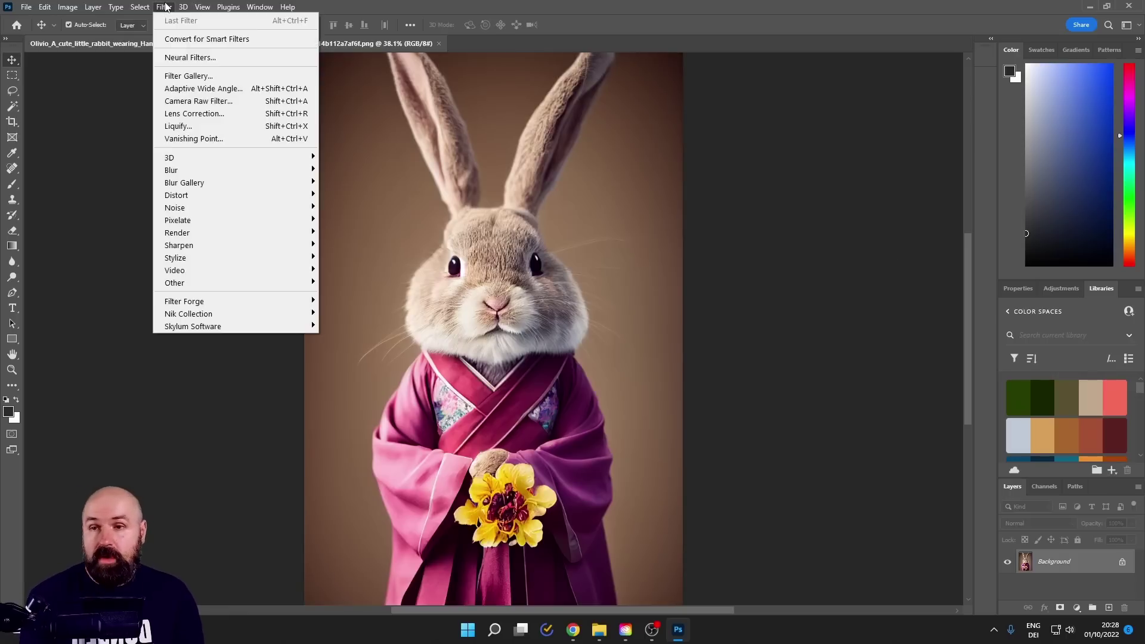
pyautogui.click(186, 57)
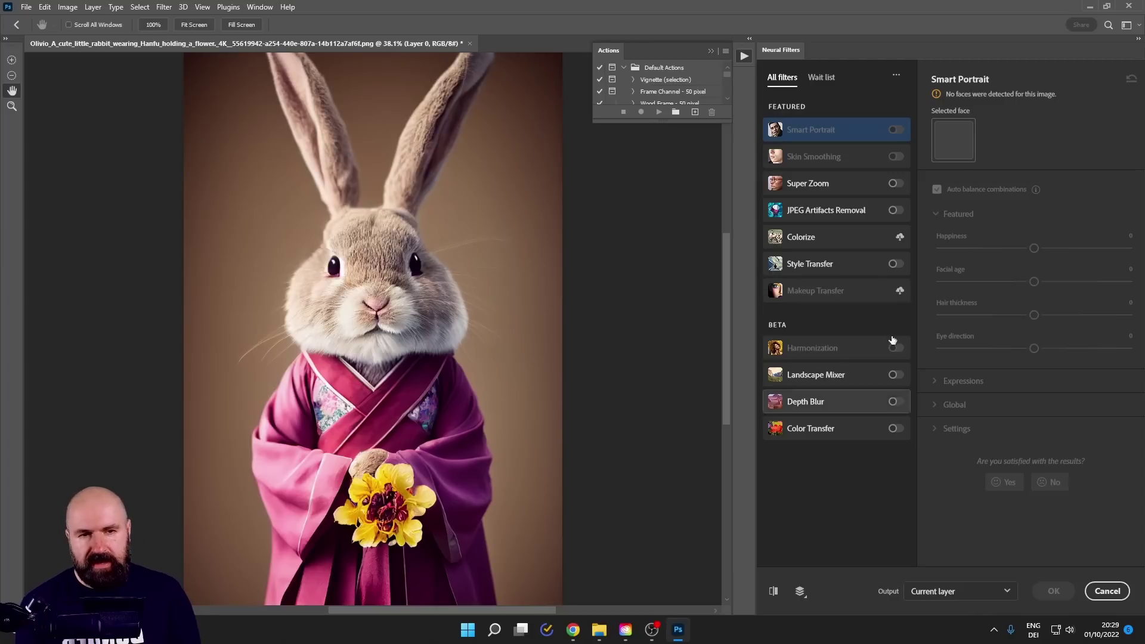
pyautogui.click(895, 184)
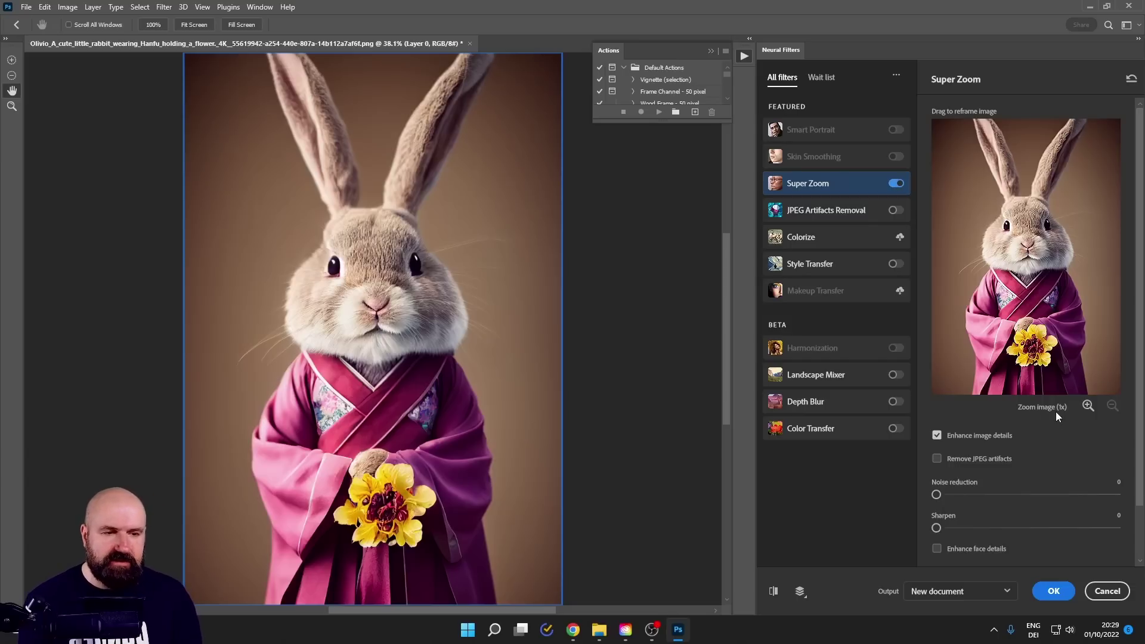
pyautogui.click(1089, 406)
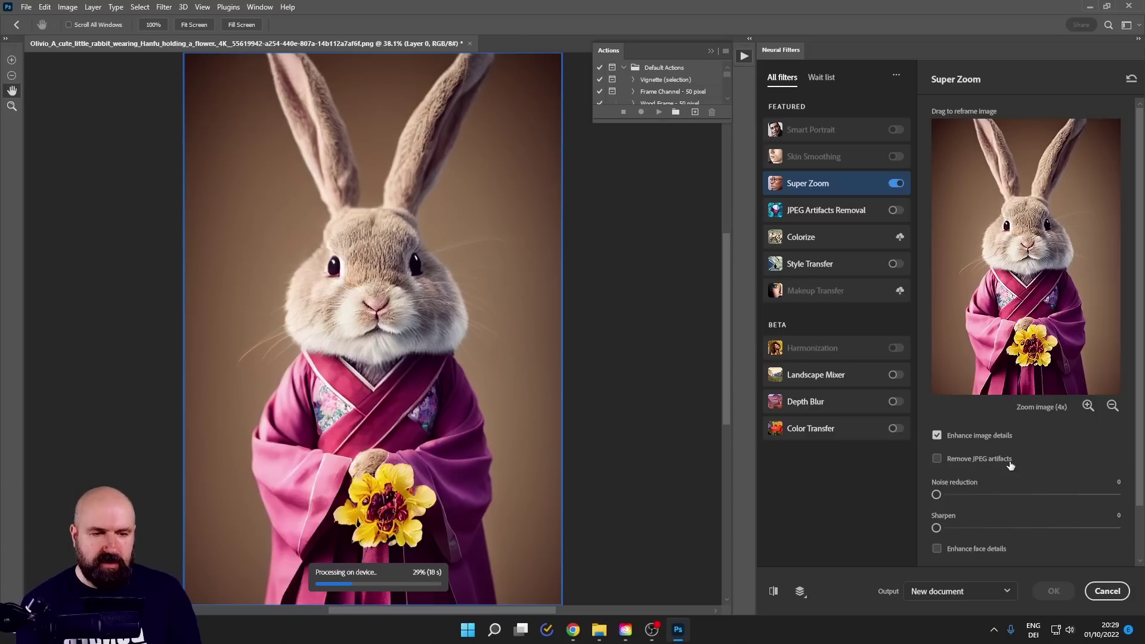
pyautogui.moveTo(937, 529); pyautogui.dragTo(966, 529)
pyautogui.click(1056, 594)
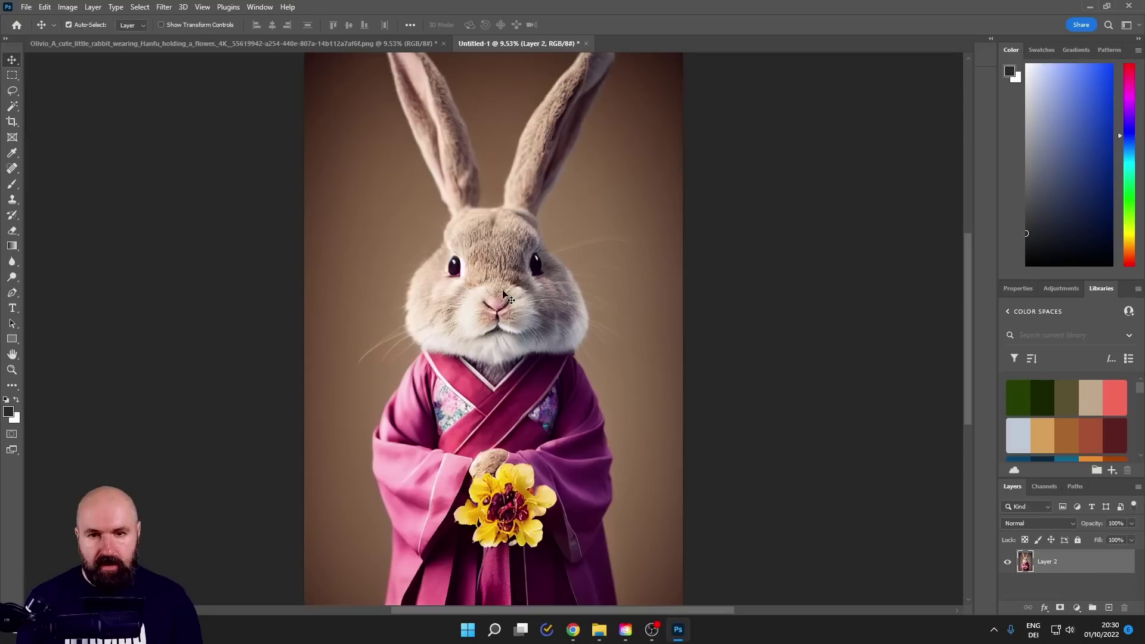
# - Examine the enlarged rabbit image up close, checking the detail in the face, fur, robe, flower and ears
pyautogui.scroll(4, 535, 370)
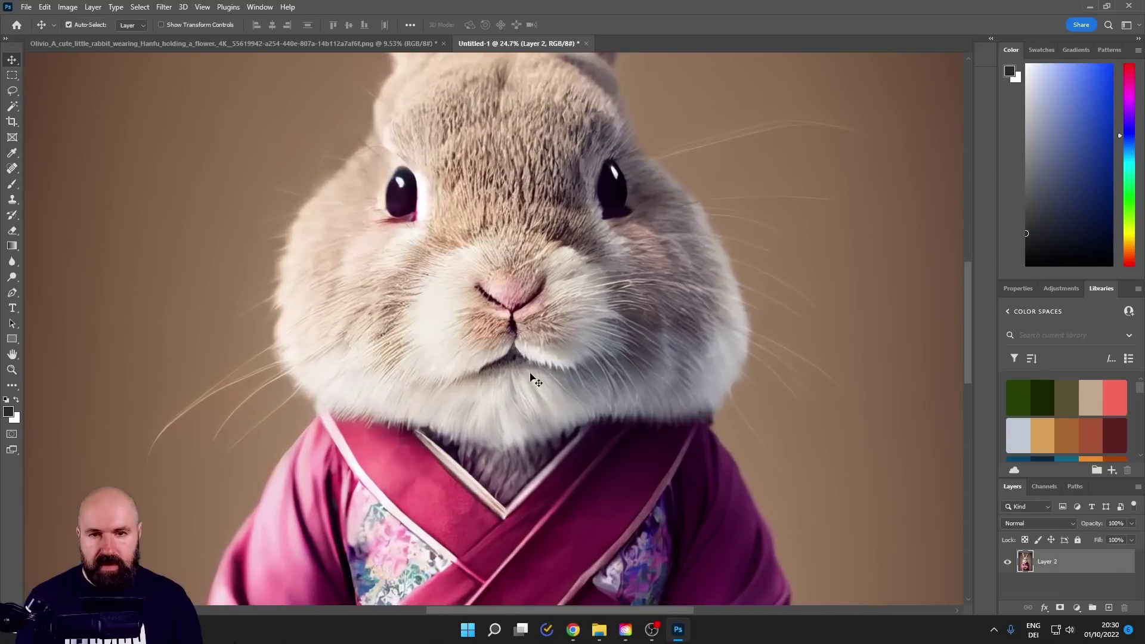
pyautogui.scroll(-10, 535, 370)
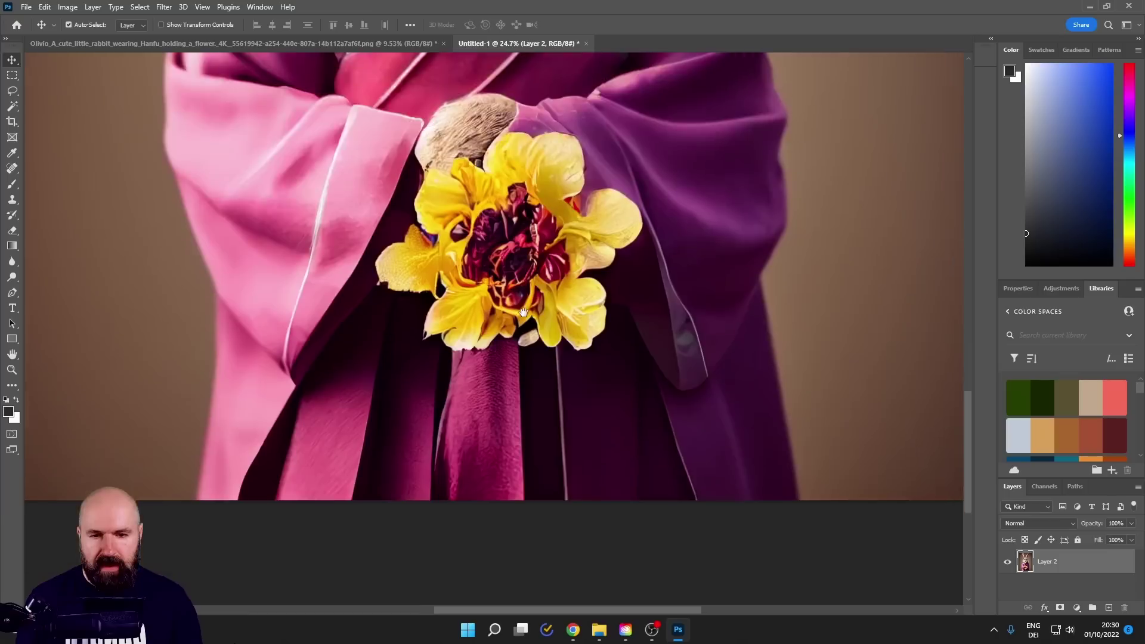
pyautogui.scroll(-3, 528, 346)
pyautogui.scroll(10, 537, 268)
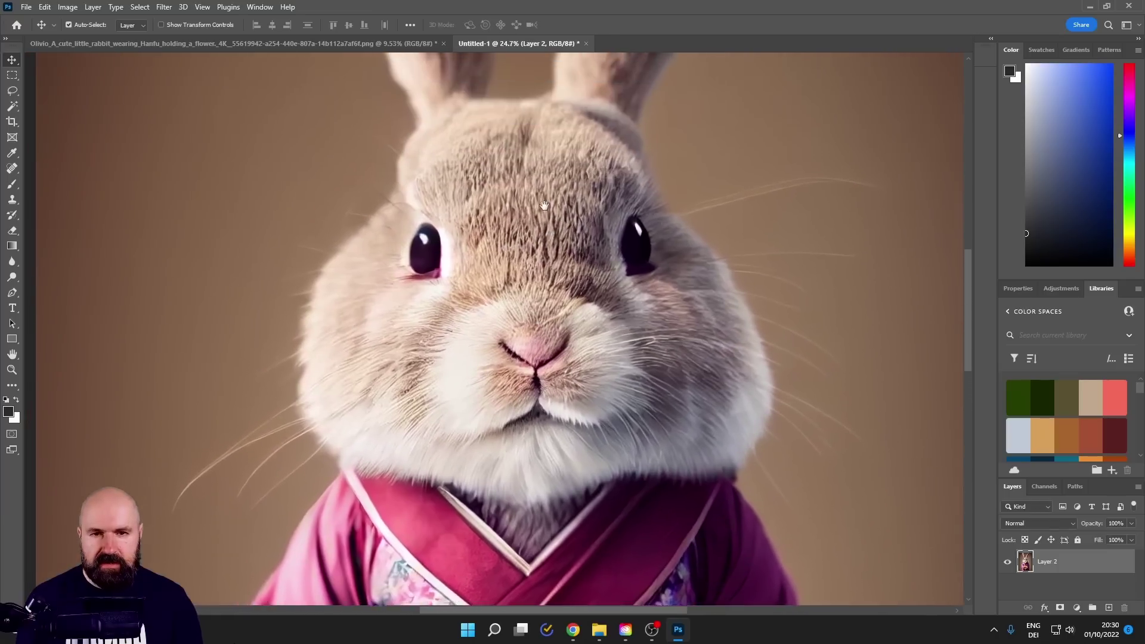
pyautogui.scroll(8, 546, 194)
pyautogui.scroll(-4, 517, 306)
pyautogui.scroll(-3, 525, 289)
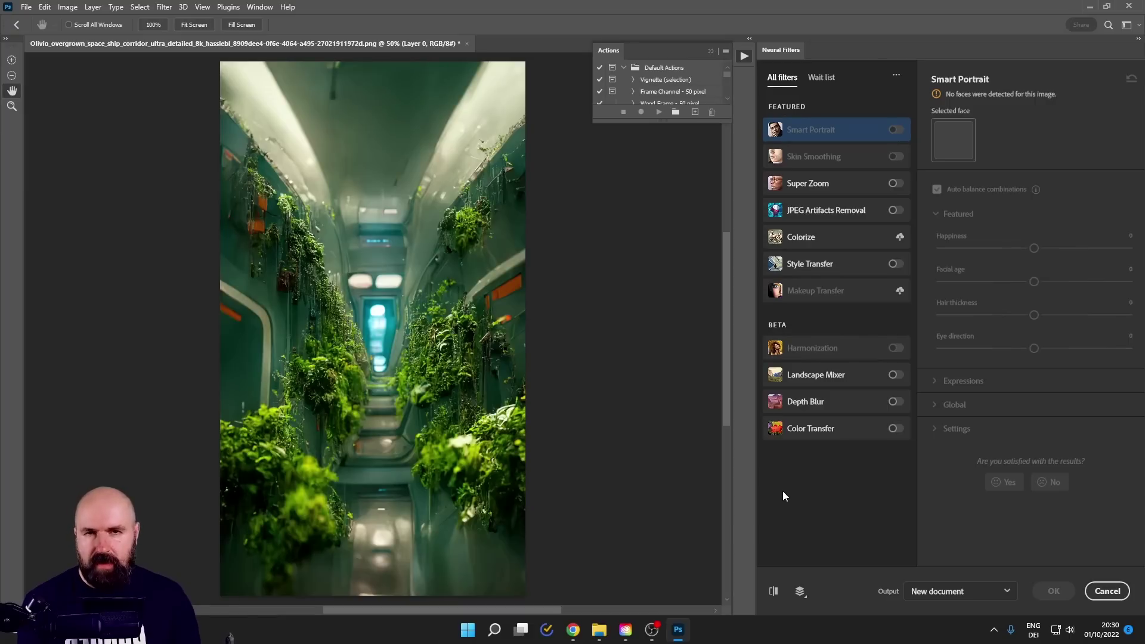
# - Enable Depth Blur on the corridor image with a focal range of 23, trying focal points on the glowing far door and the right-hand plants
pyautogui.click(895, 402)
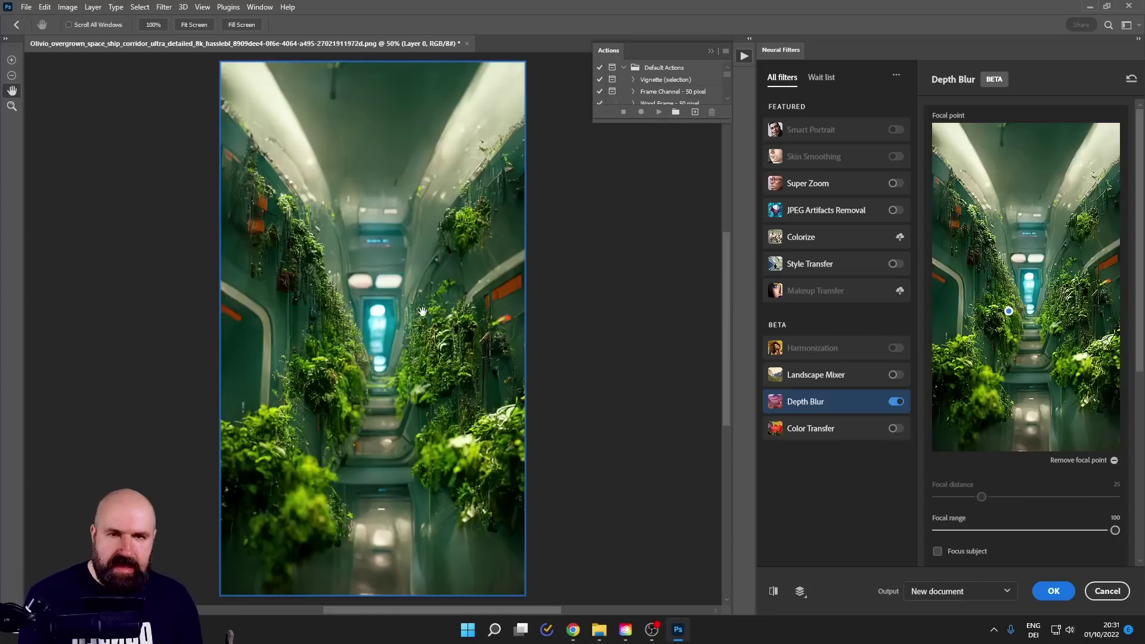
pyautogui.moveTo(1113, 533); pyautogui.dragTo(979, 530)
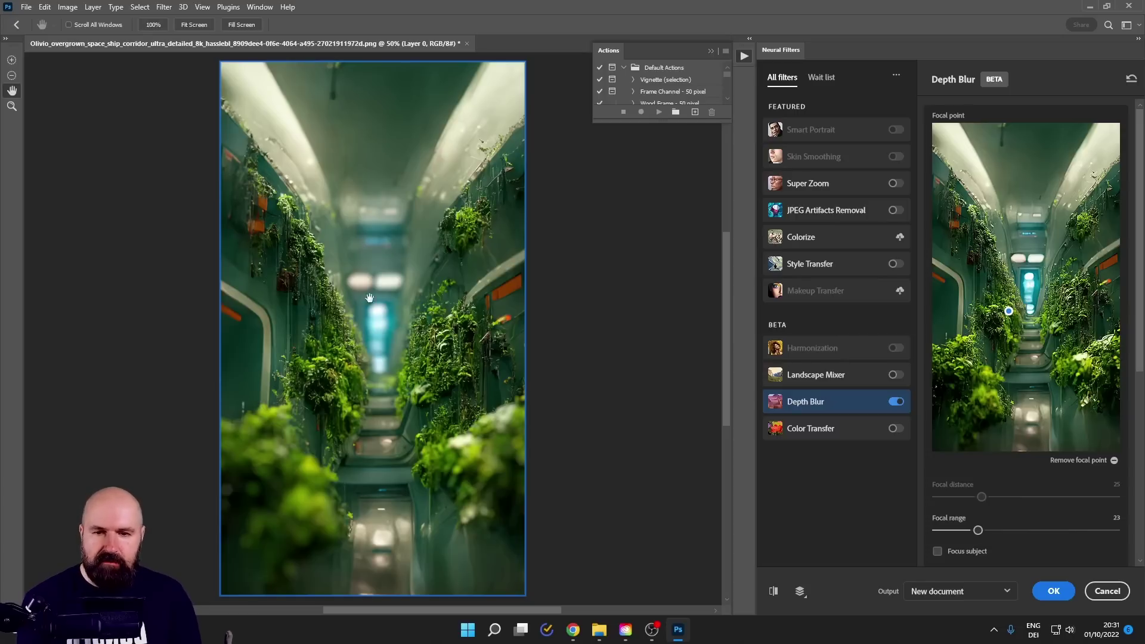
pyautogui.click(1033, 291)
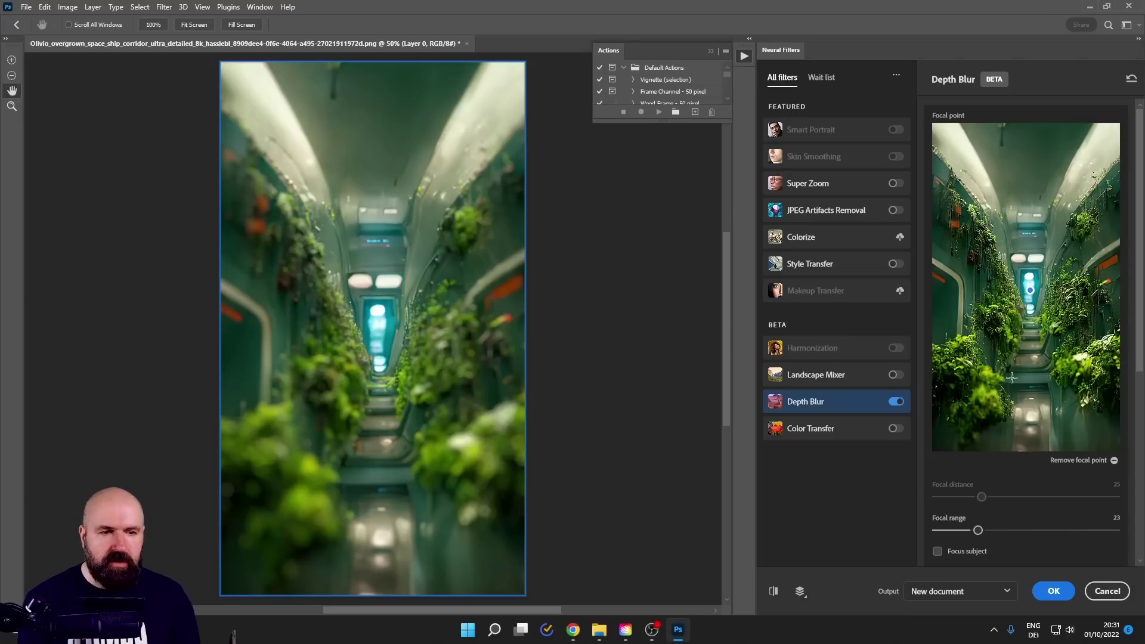
pyautogui.click(1076, 321)
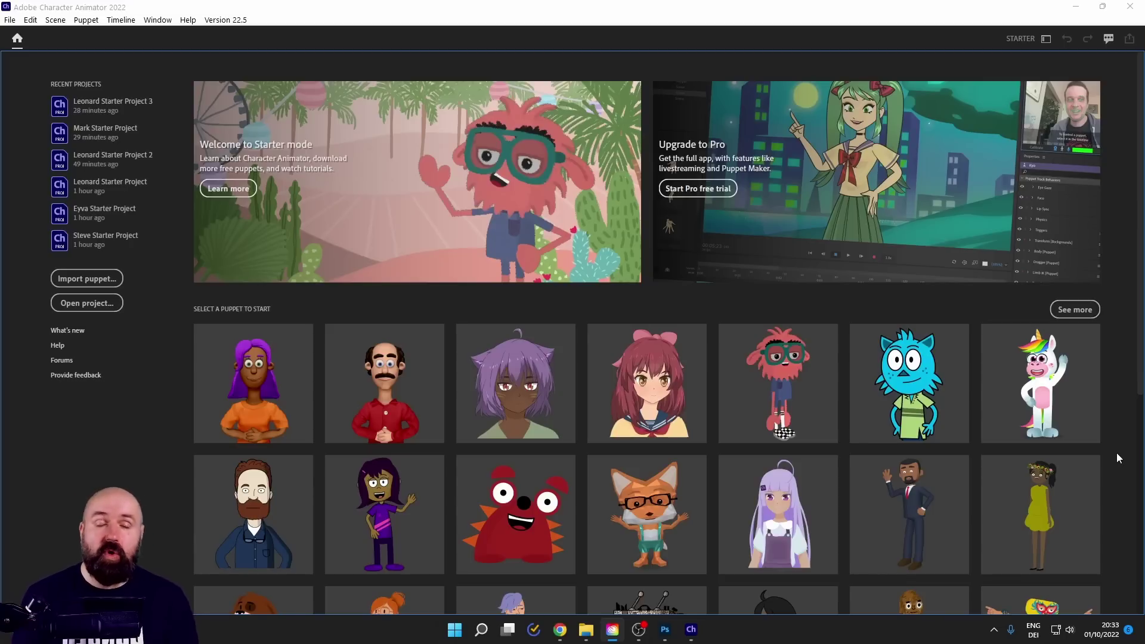
# - Look through the starter puppets available on the Adobe Character Animator home screen
pyautogui.scroll(-5, 1110, 454)
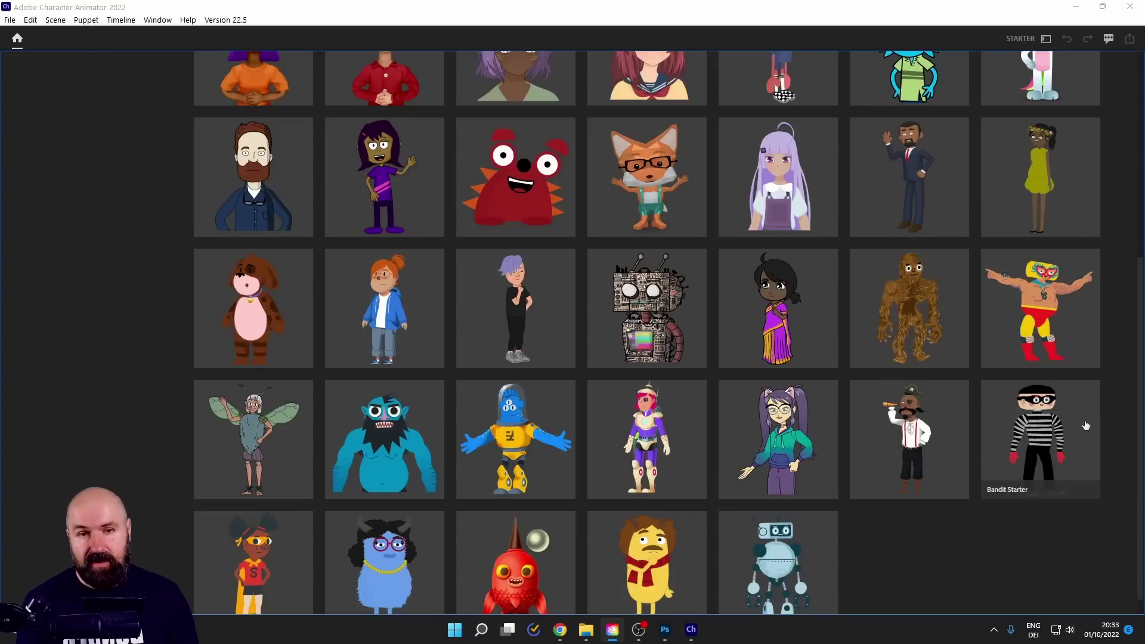
pyautogui.scroll(5, 1095, 429)
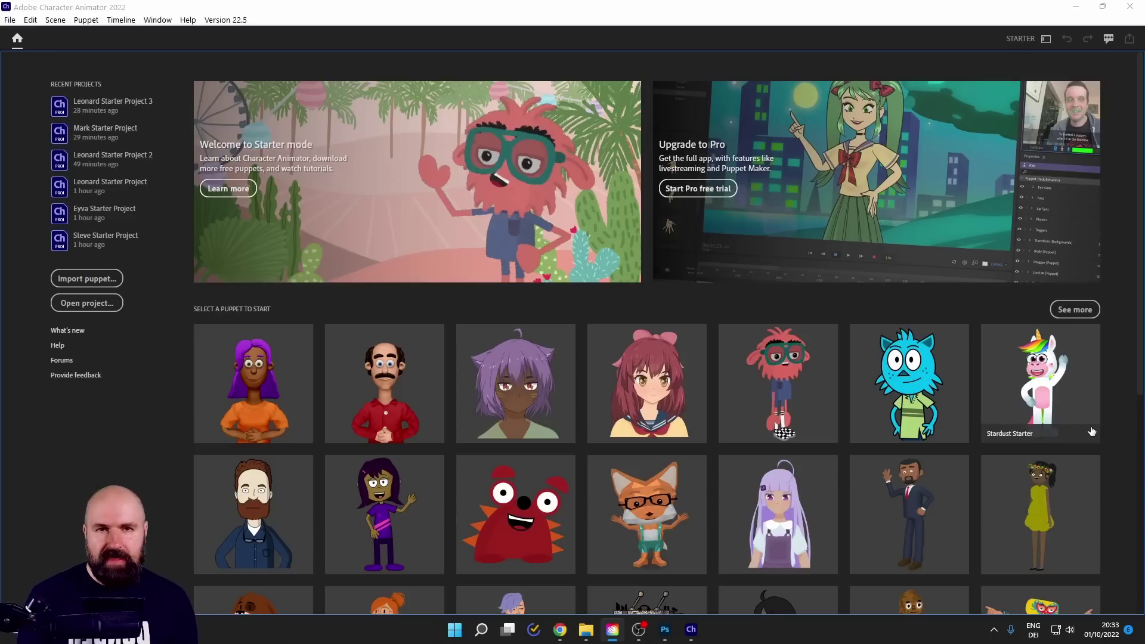